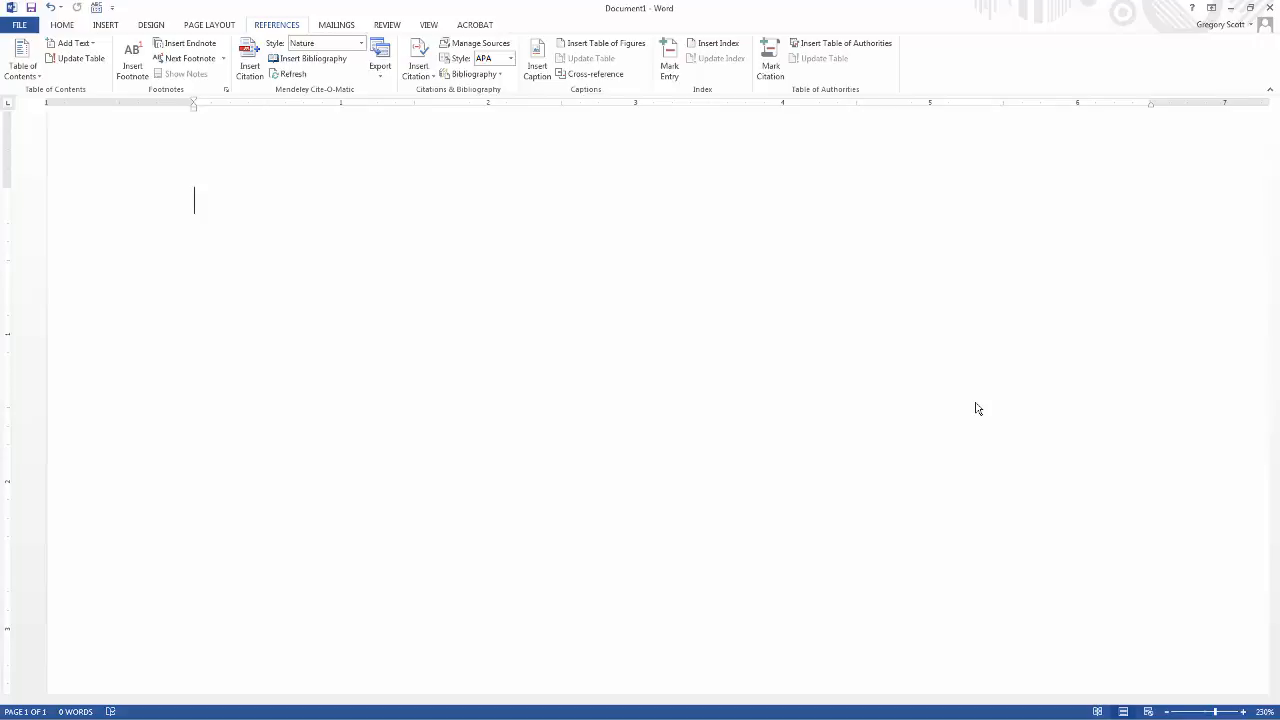
# Write the sentence "I want to cite a paper here." and add a "References" line below it.
pyautogui.write('I want to cite a paper here.')
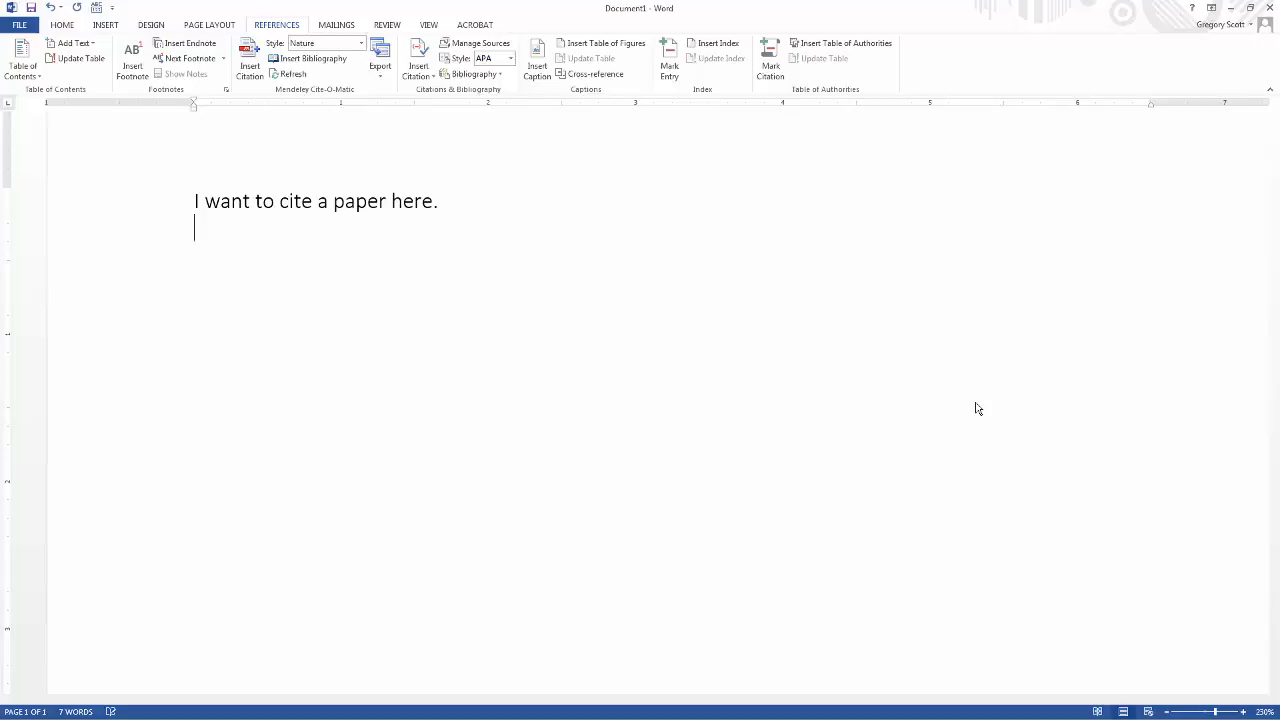
pyautogui.write('References')
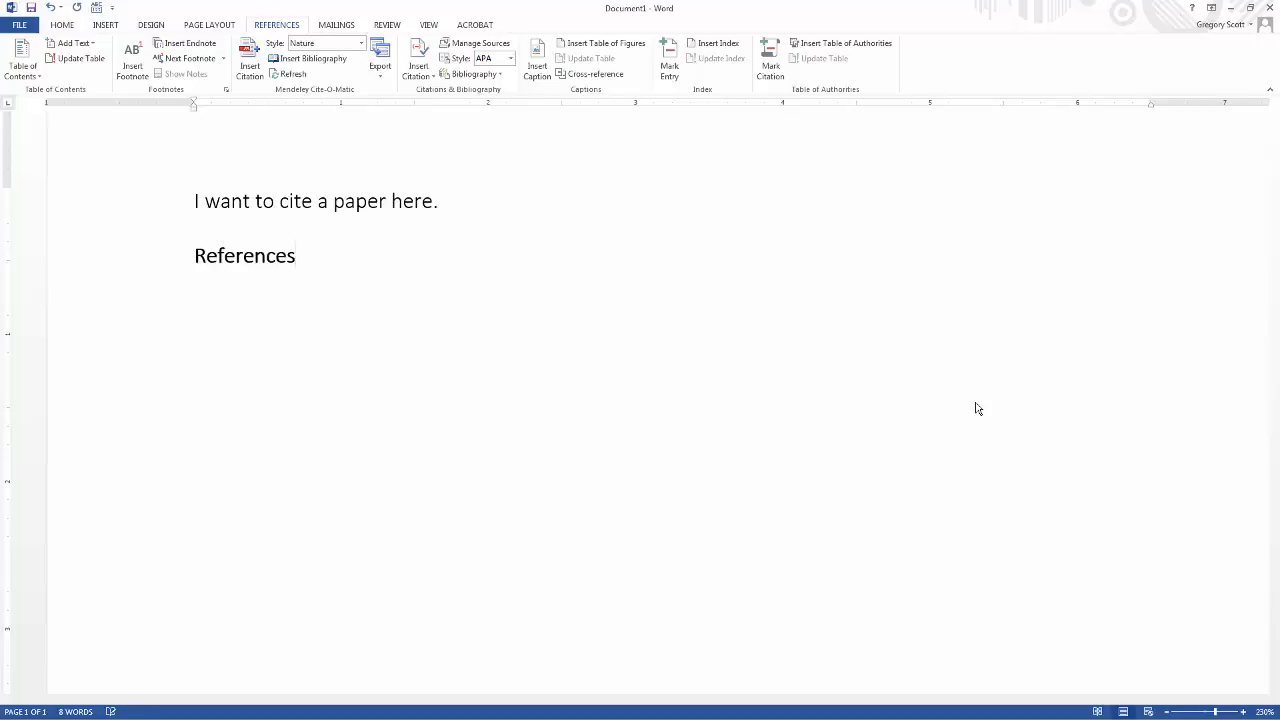
pyautogui.click(540, 203)
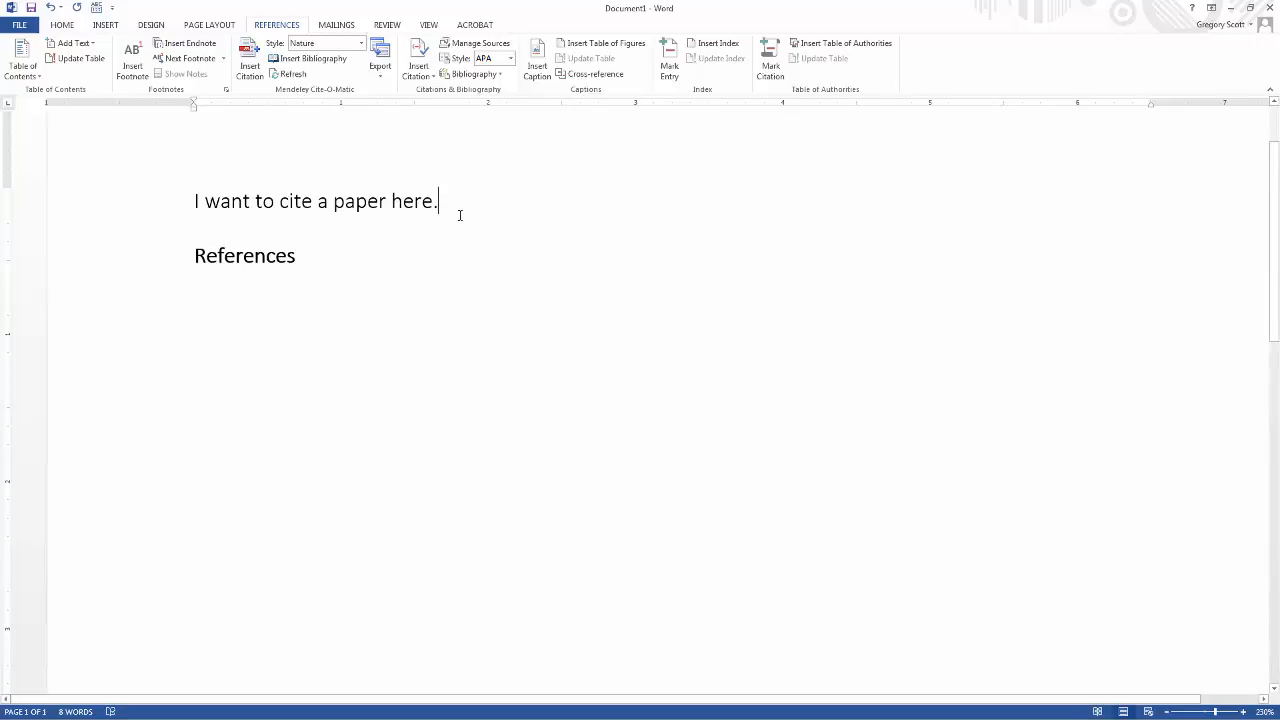
pyautogui.click(312, 288)
pyautogui.press('Return')
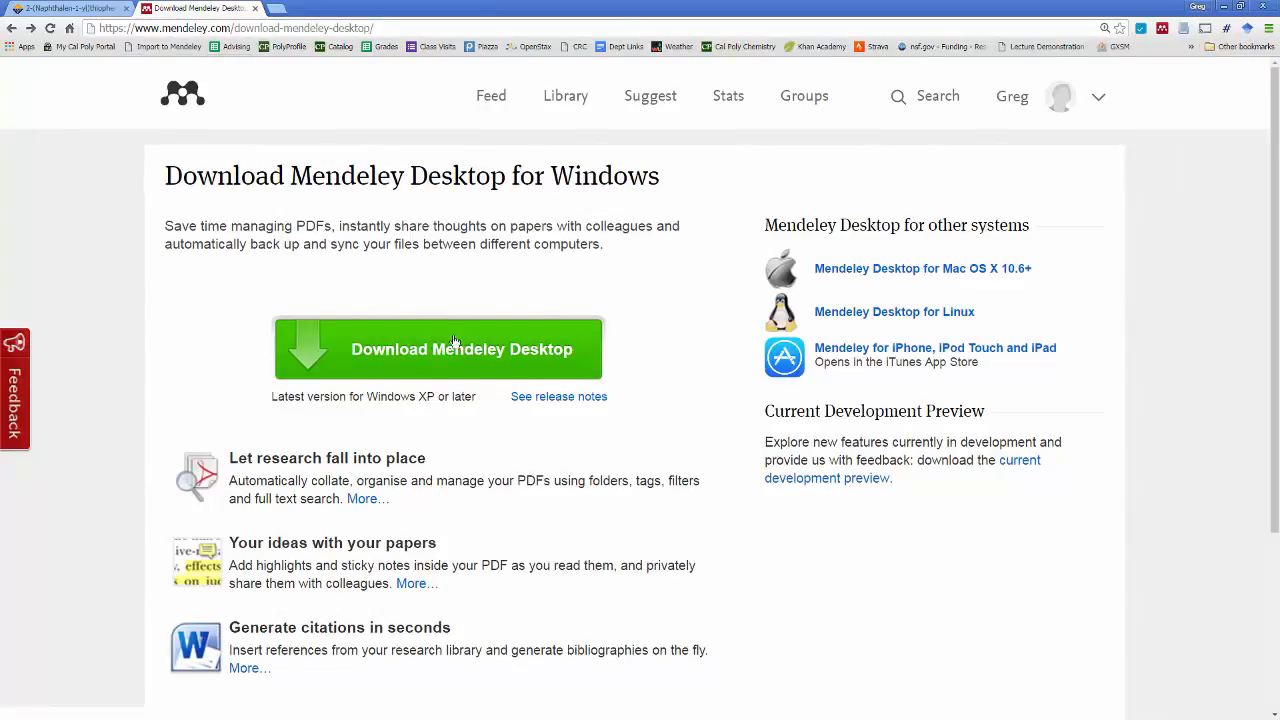
# In the browser, review the Mendeley Desktop download page and the installation instructions for the Mendeley Web Importer.
pyautogui.click(583, 353)
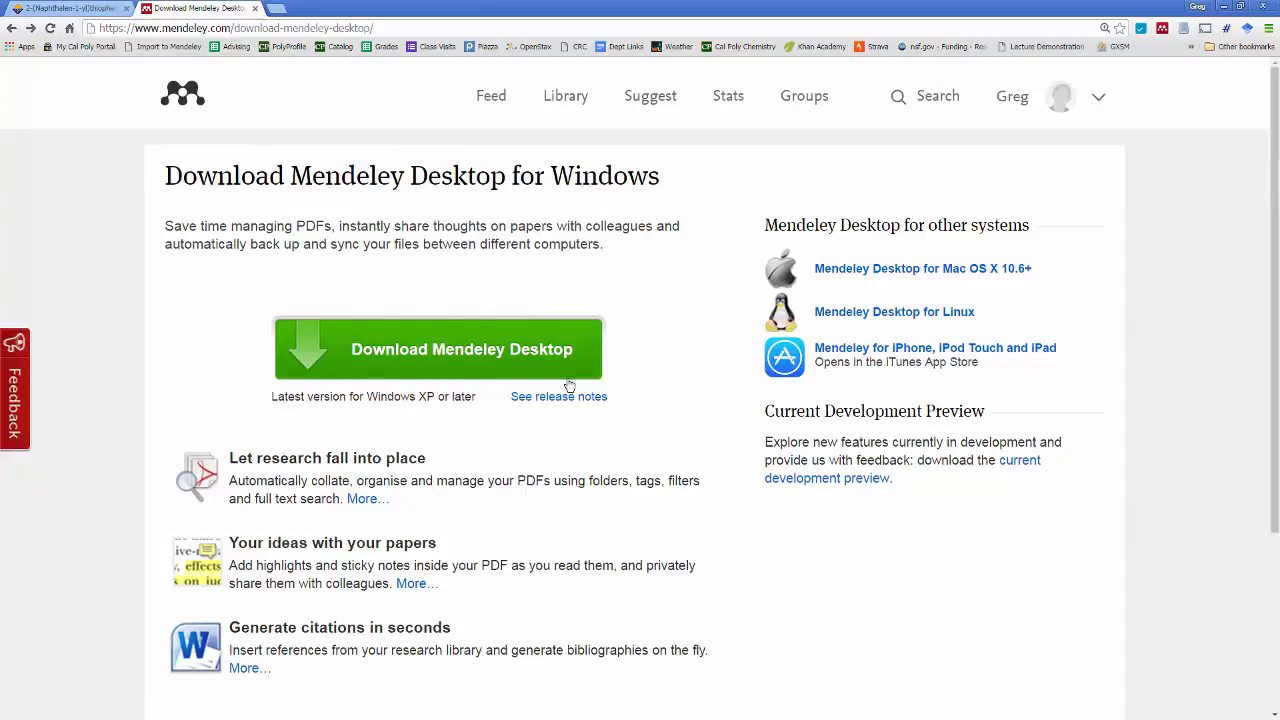
pyautogui.scroll(-3, 617, 394)
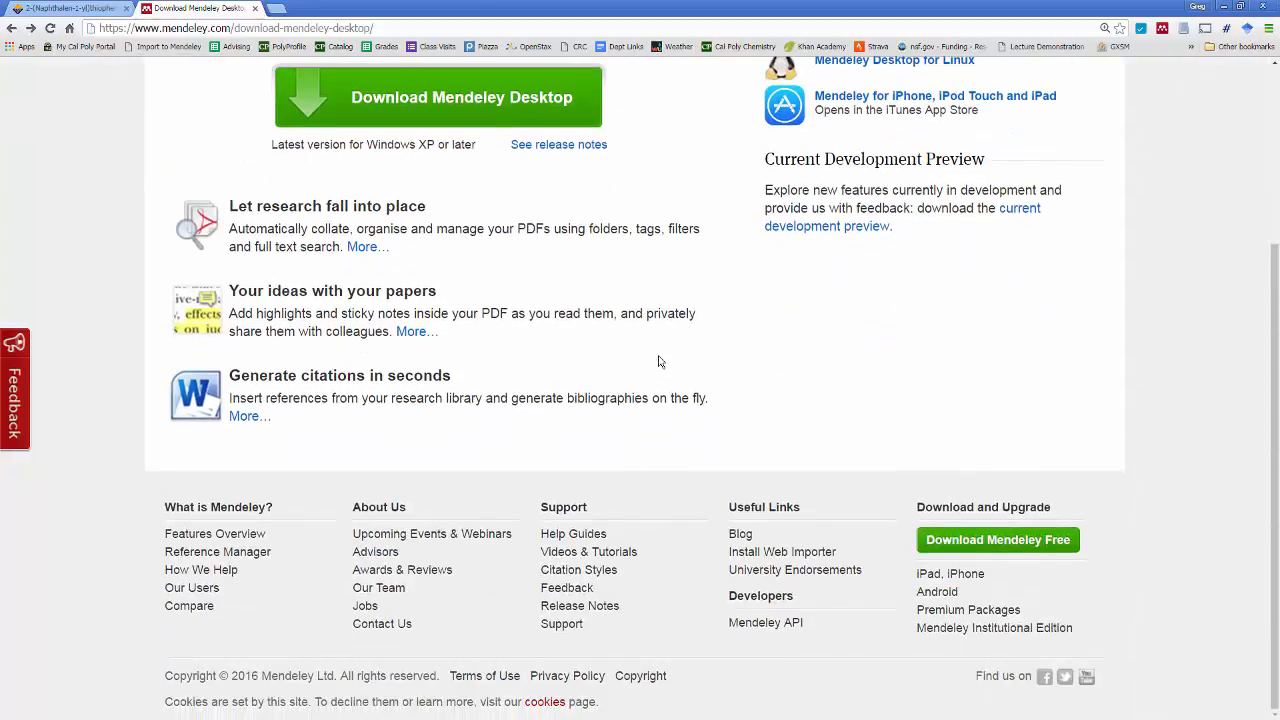
pyautogui.click(809, 553)
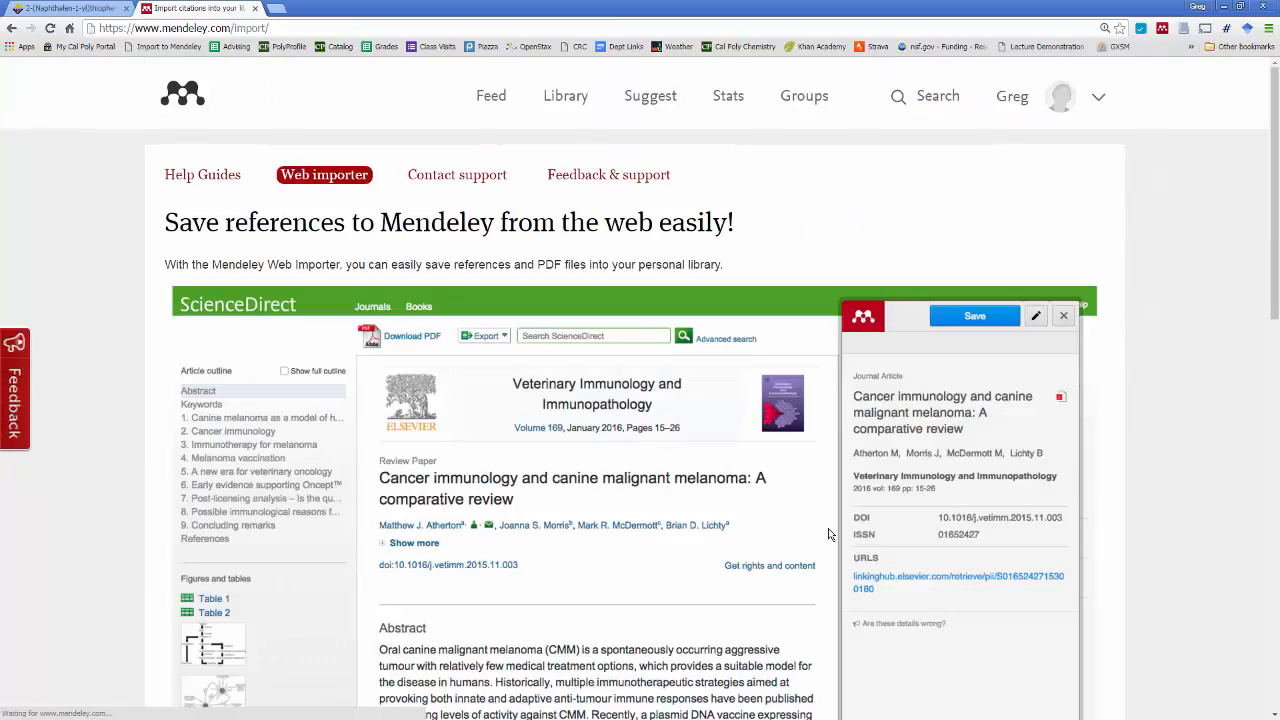
pyautogui.scroll(-4, 533, 384)
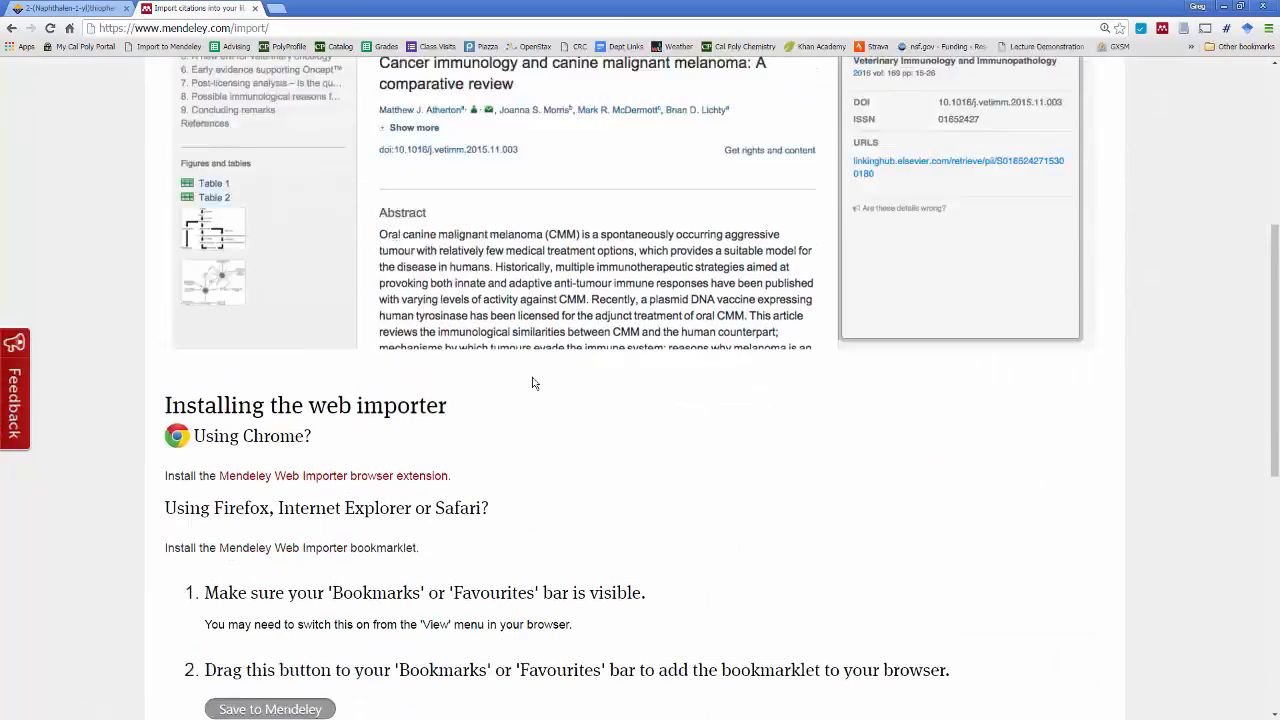
pyautogui.scroll(4, 533, 384)
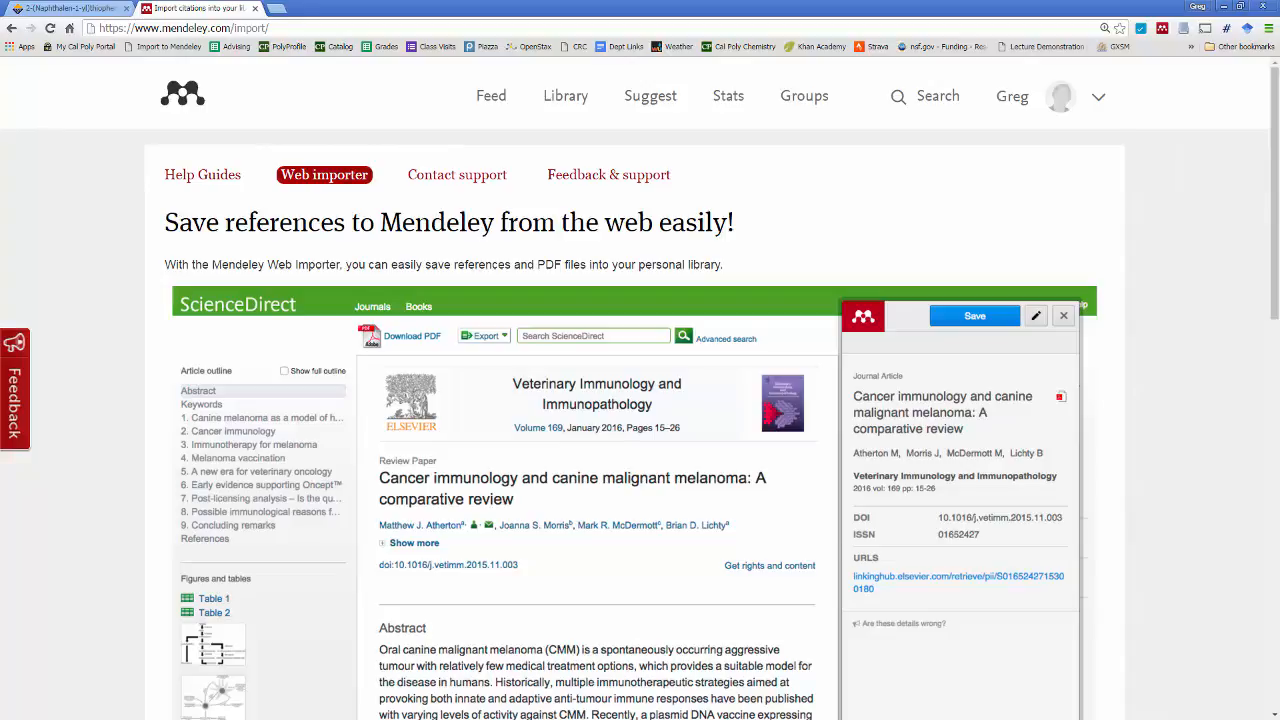
# Switch to Mendeley Desktop and check its tool options for the MS Word plugin.
pyautogui.hotkey('alt', 'Tab')
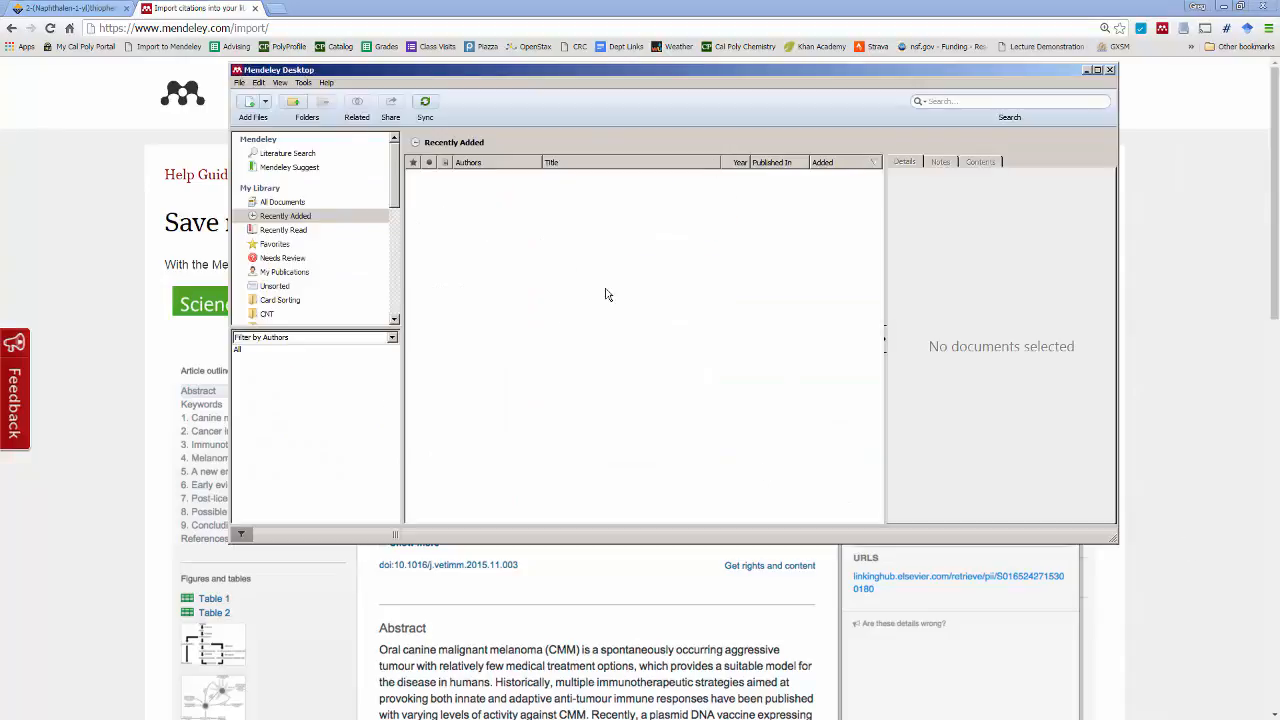
pyautogui.click(303, 83)
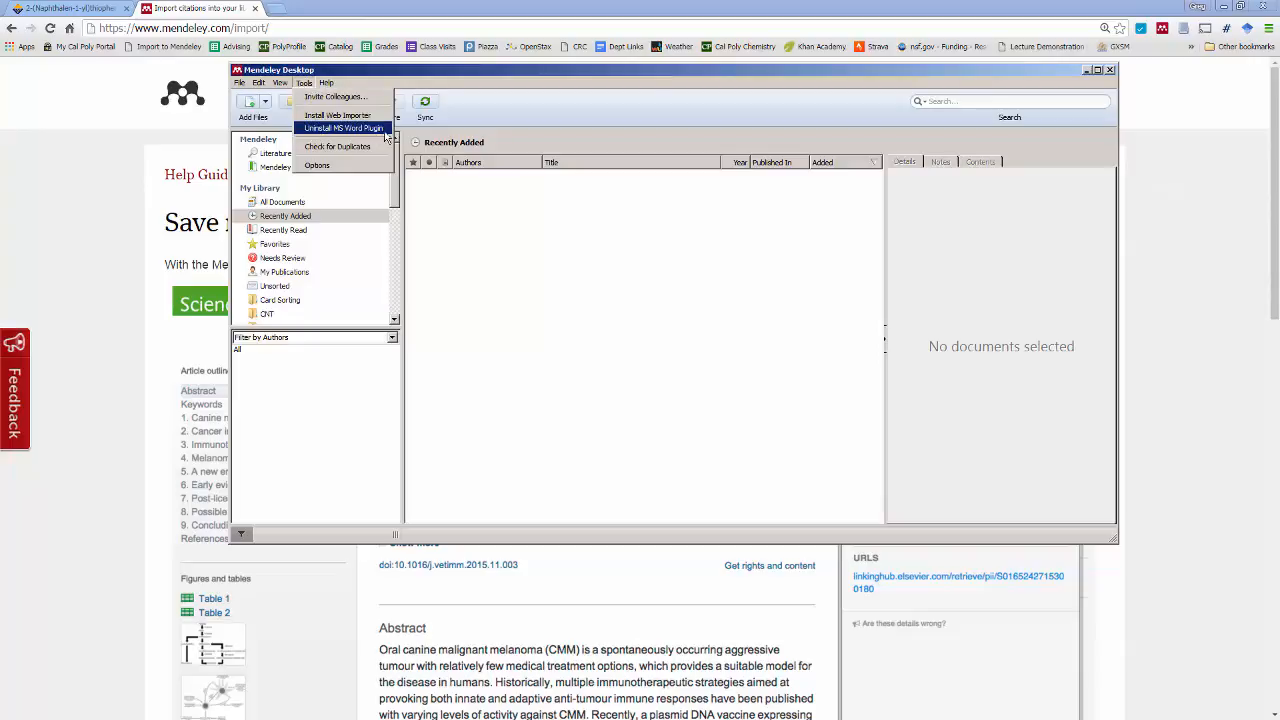
pyautogui.click(537, 108)
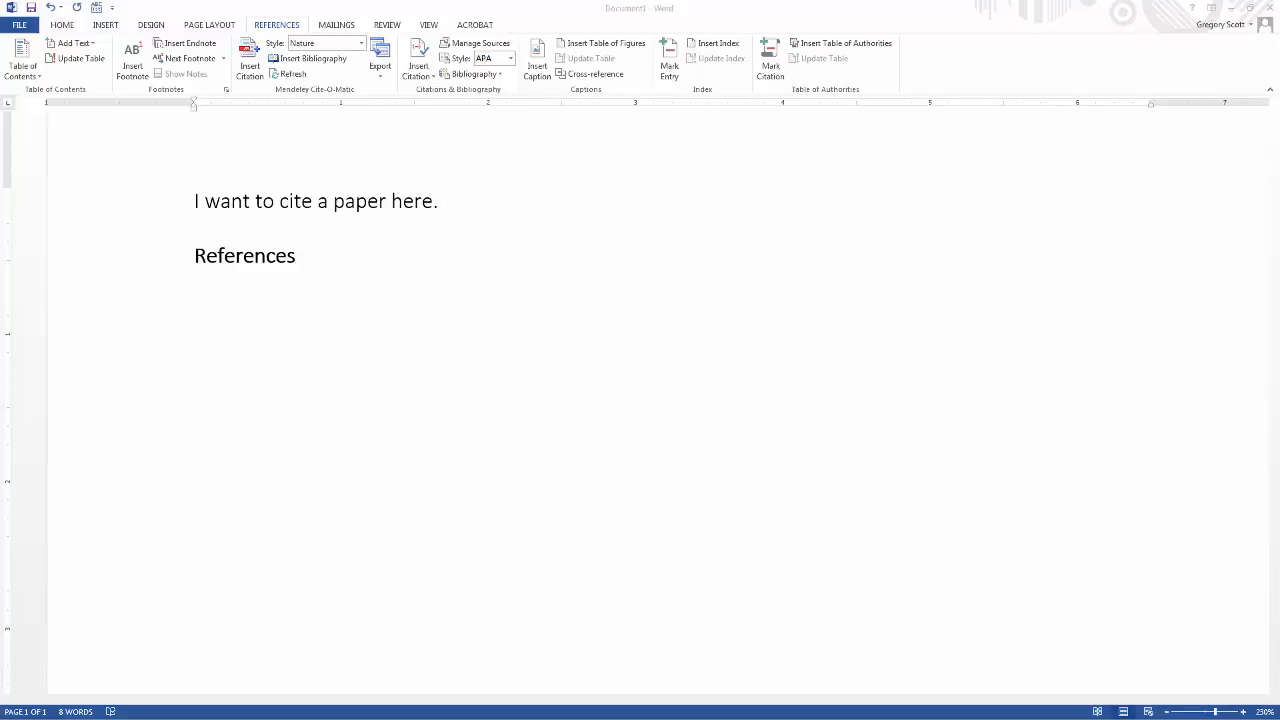
# Switch to the JACS article page on 2-(Naphthalen-1-yl)thiophene in the browser and run the Import to Mendeley bookmarklet on it.
pyautogui.hotkey('alt', 'Tab')
pyautogui.click(88, 8)
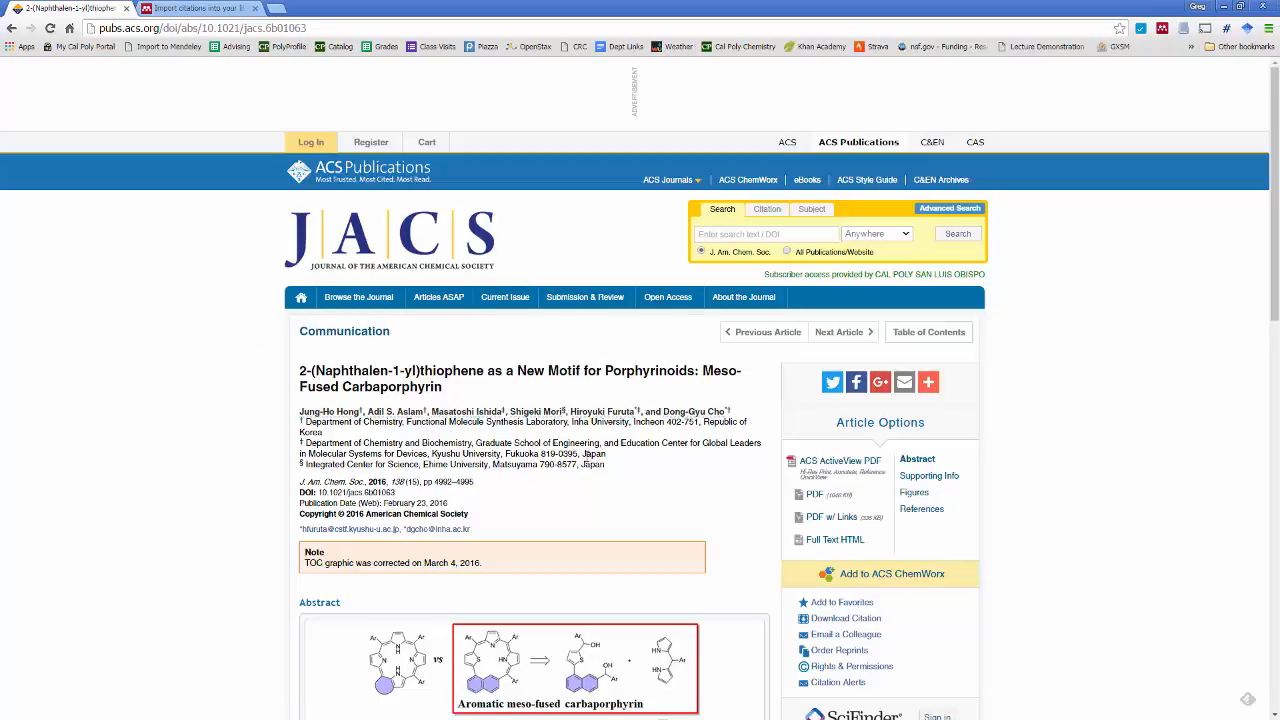
pyautogui.scroll(-2, 588, 456)
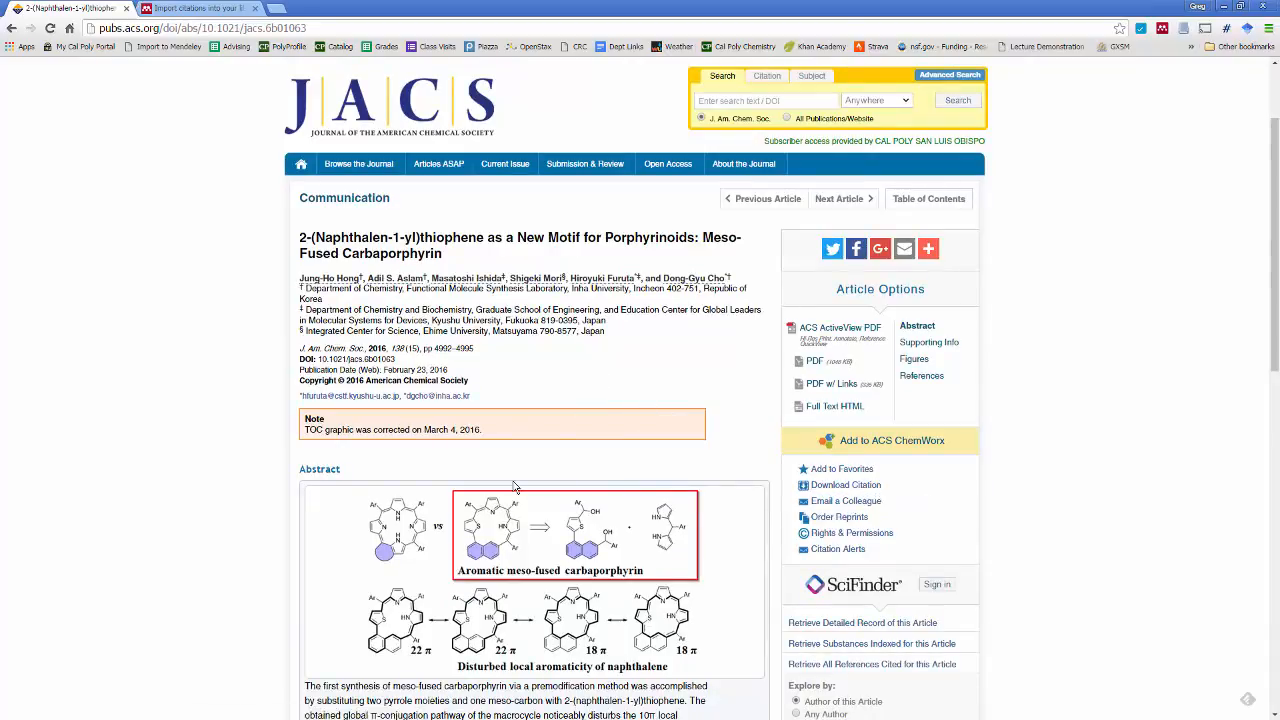
pyautogui.click(168, 53)
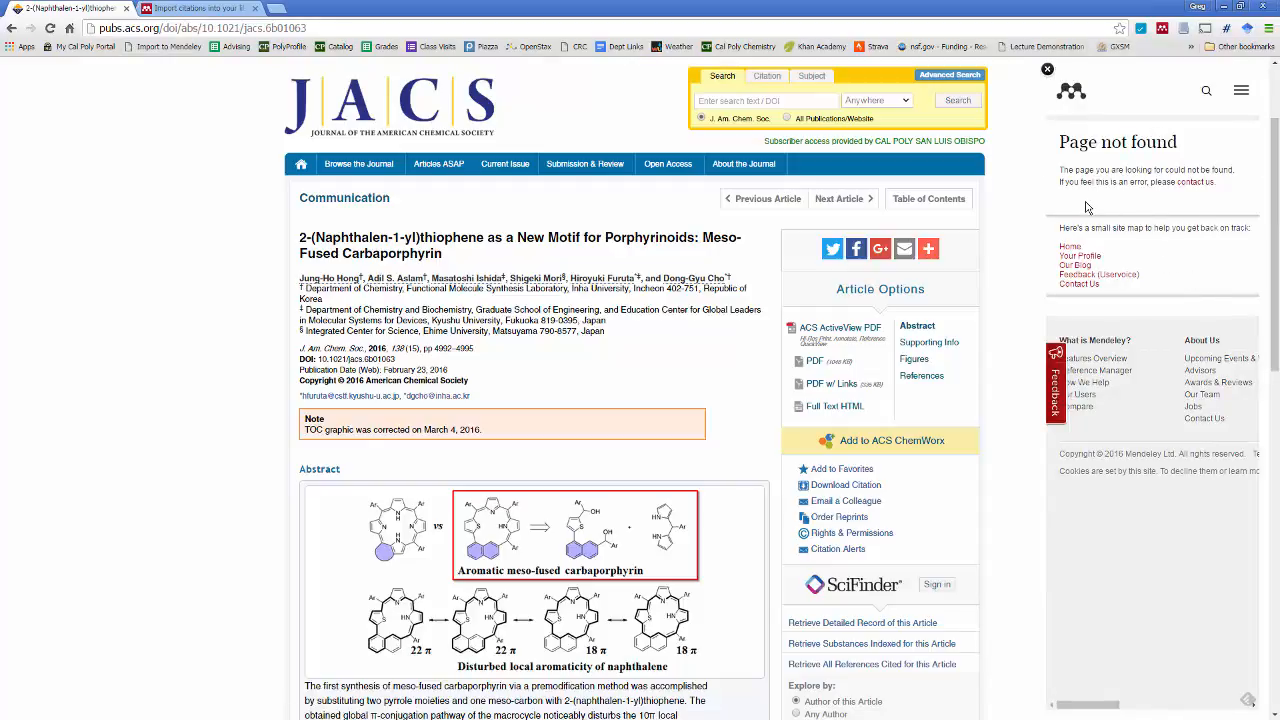
pyautogui.press('F9')
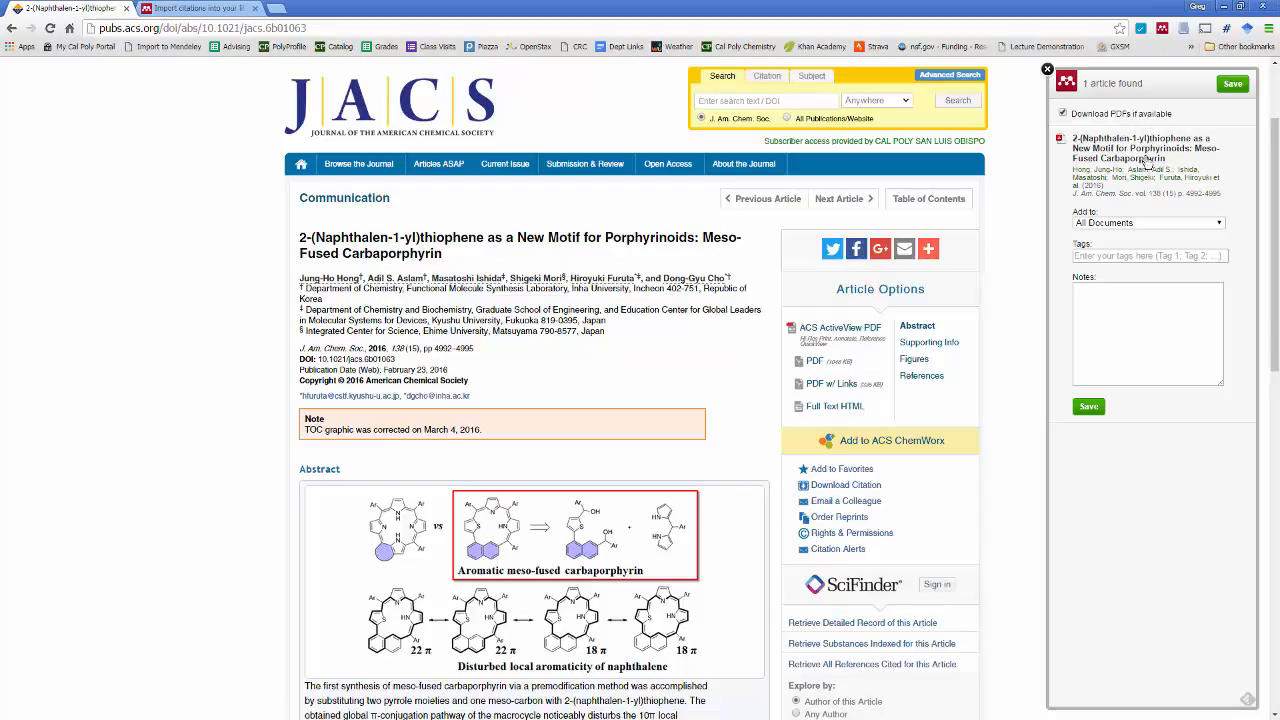
pyautogui.scroll(1, 1157, 190)
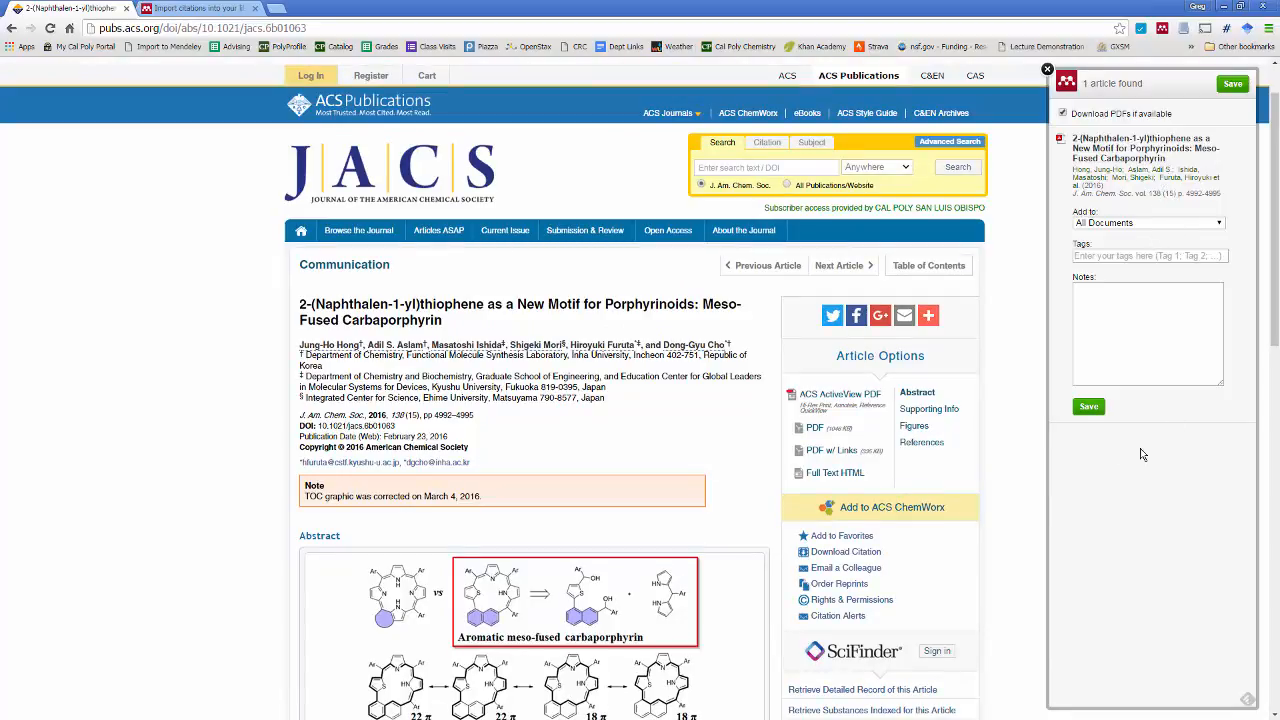
# Save the found article to All Documents in the Mendeley library without tags or notes.
pyautogui.click(1138, 223)
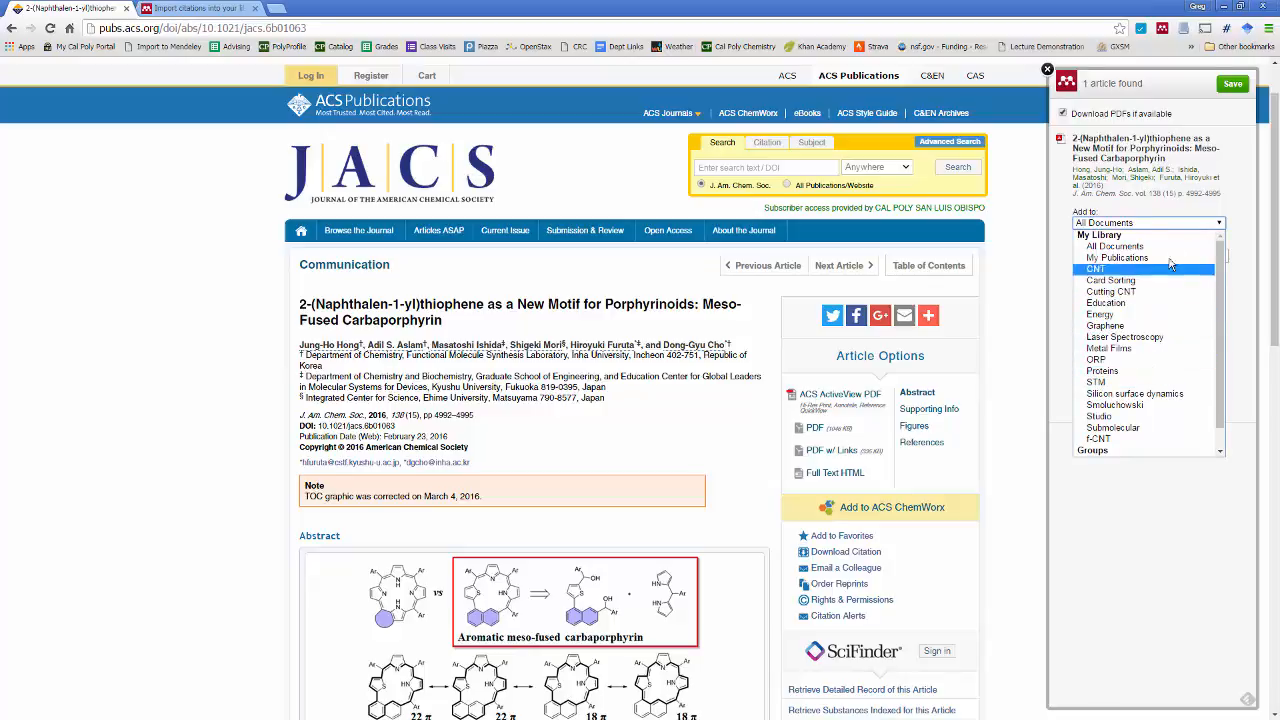
pyautogui.click(1194, 228)
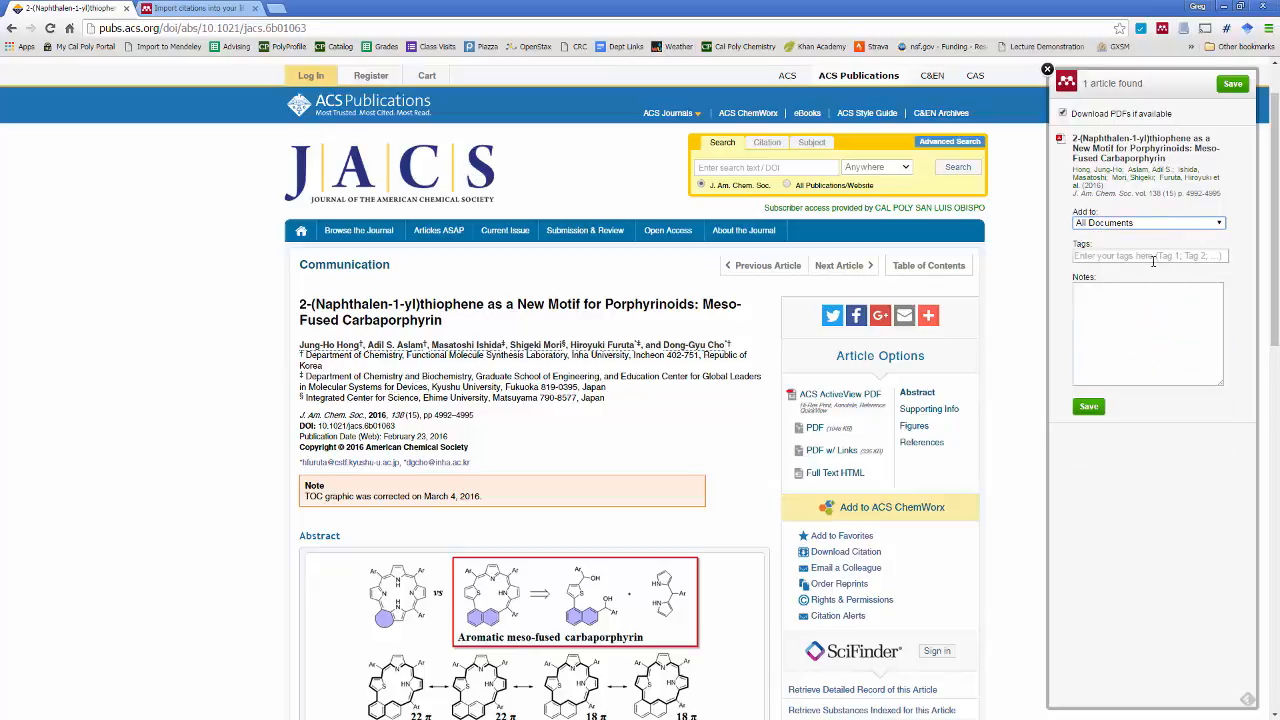
pyautogui.click(1080, 257)
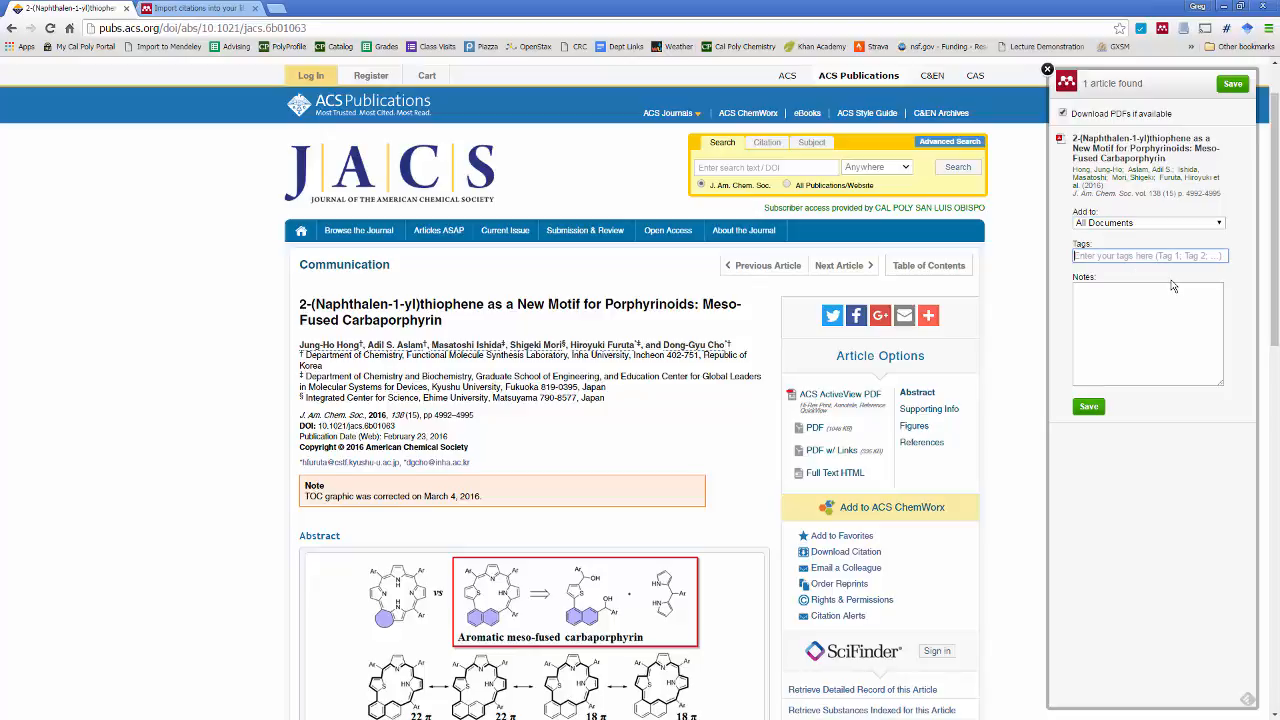
pyautogui.click(1092, 407)
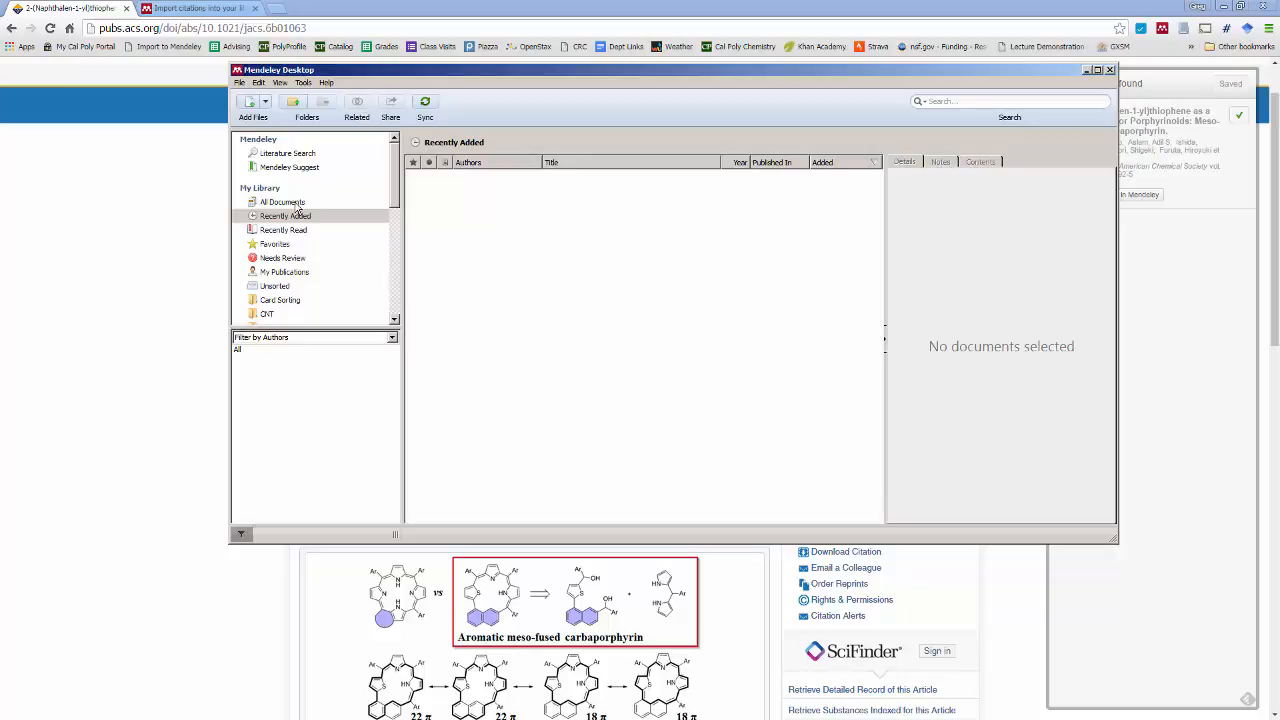
# Sync Mendeley Desktop with the online library and browse the All Documents list.
pyautogui.click(425, 104)
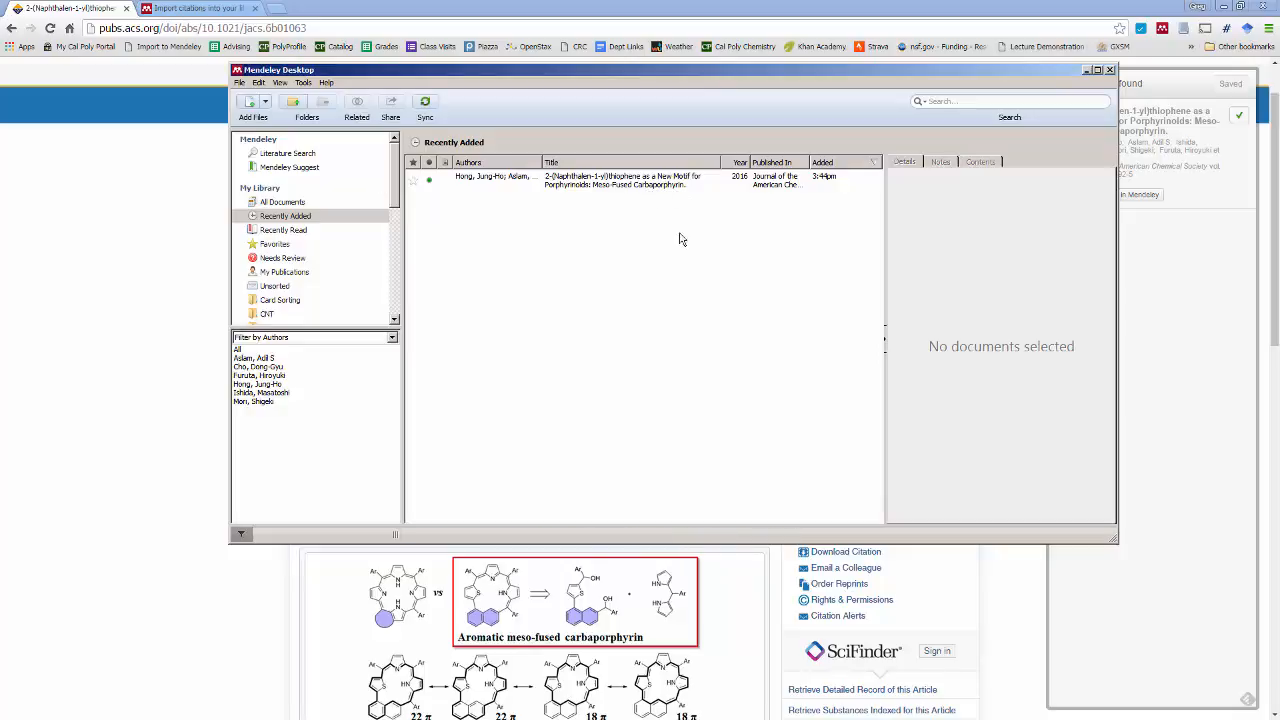
pyautogui.click(283, 203)
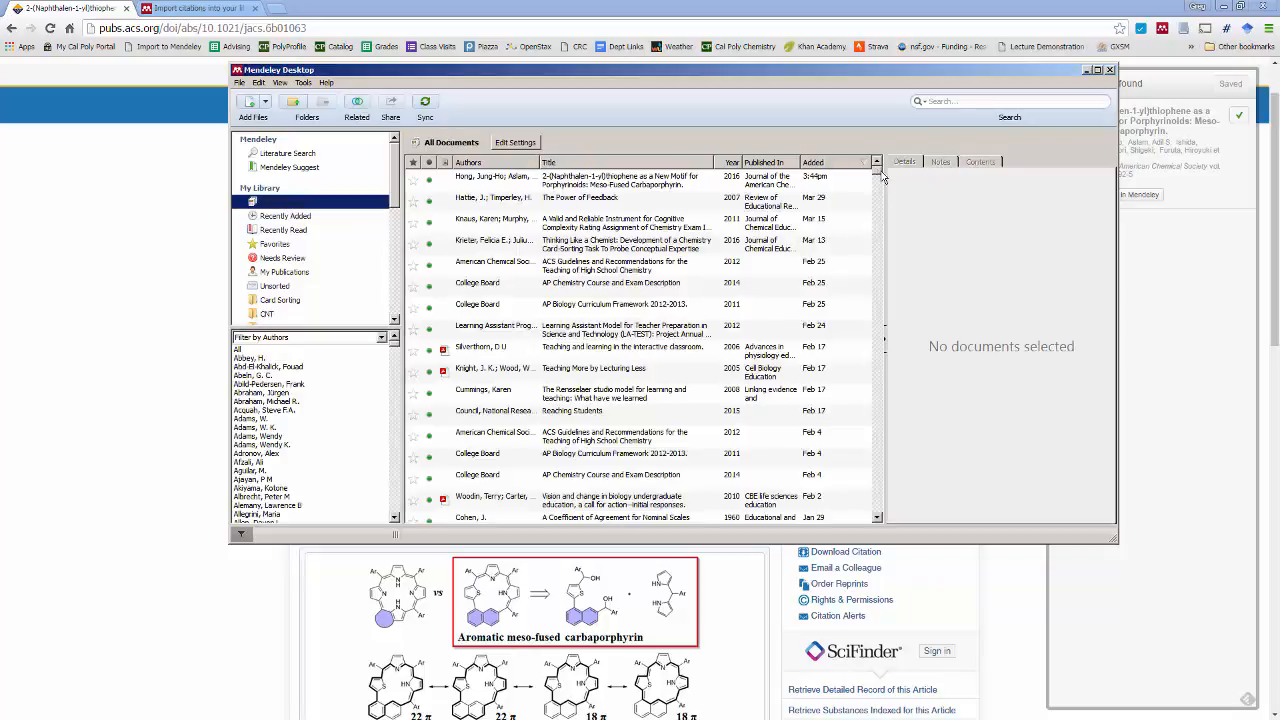
pyautogui.moveTo(875, 175); pyautogui.dragTo(876, 333)
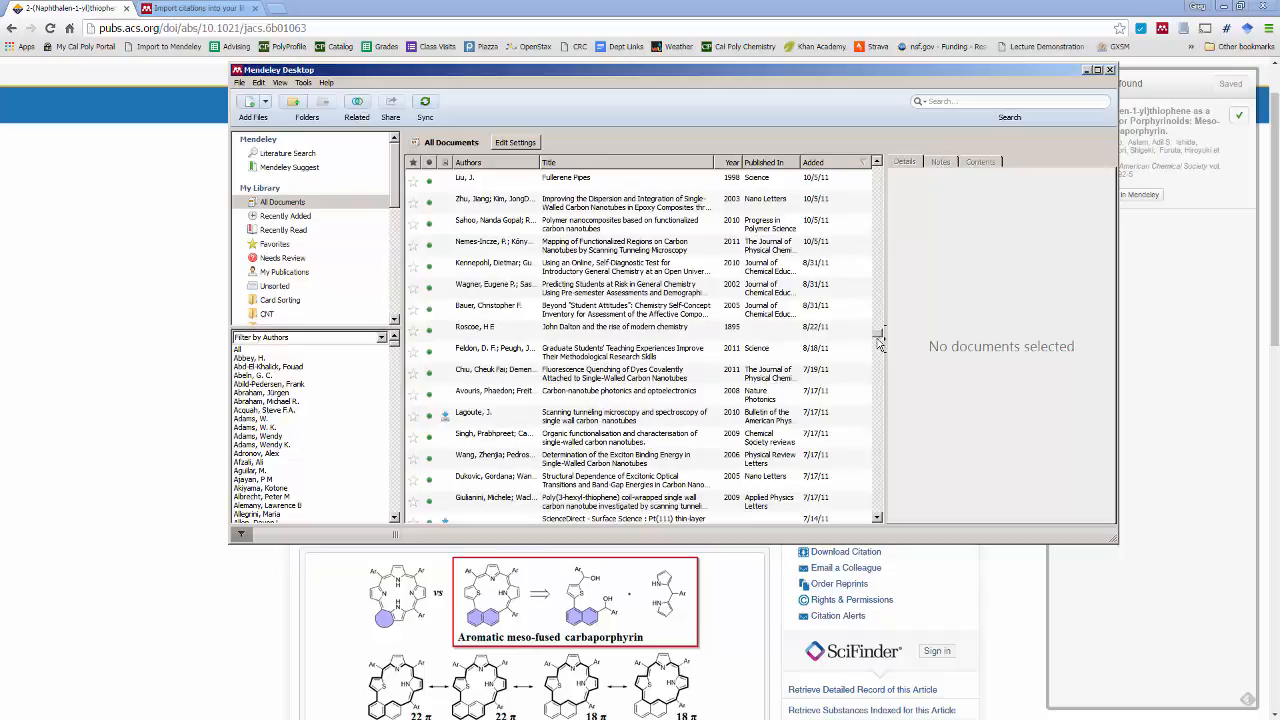
pyautogui.scroll(15, 877, 340)
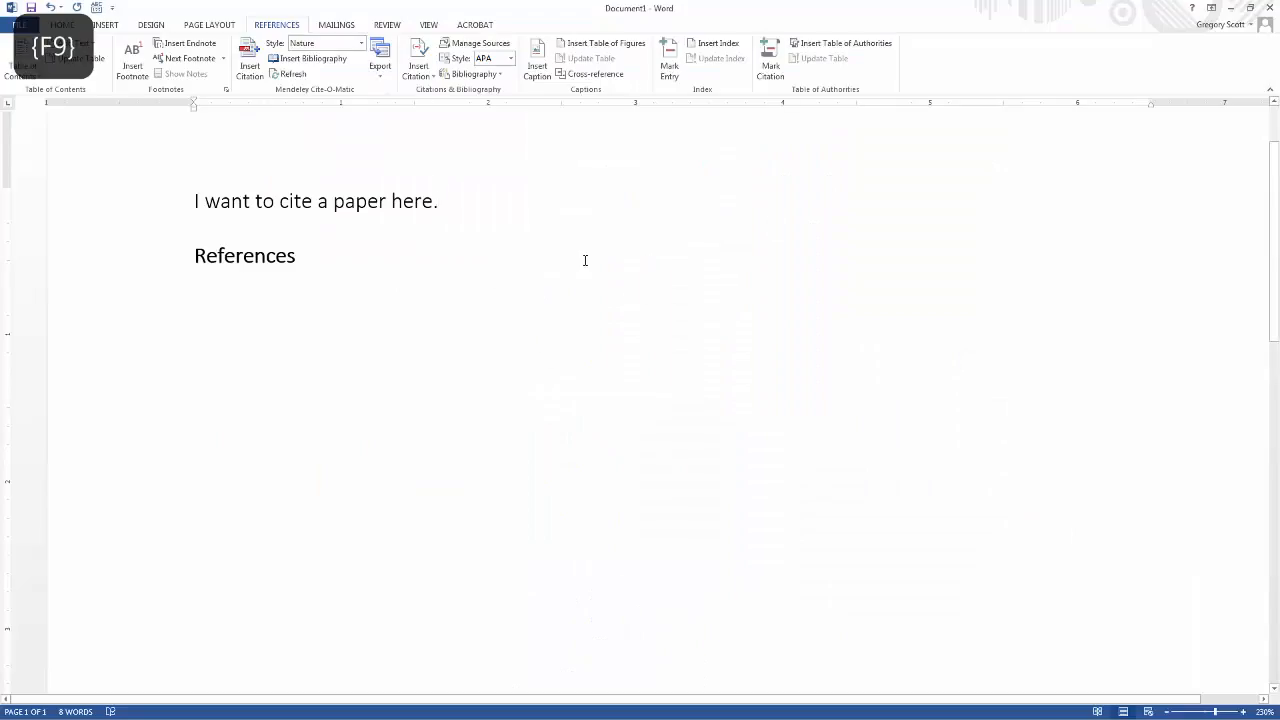
# Switch to the Word document and start inserting a Mendeley citation at the end of the sentence.
pyautogui.click(62, 27)
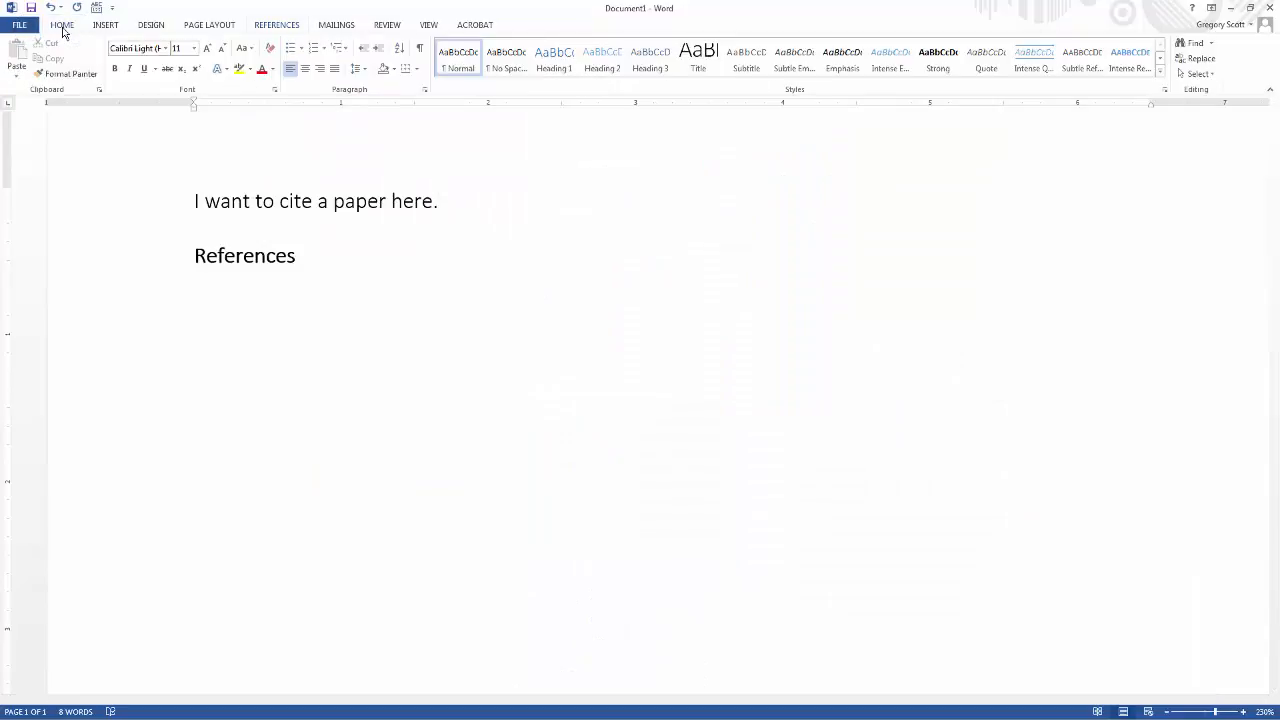
pyautogui.click(282, 30)
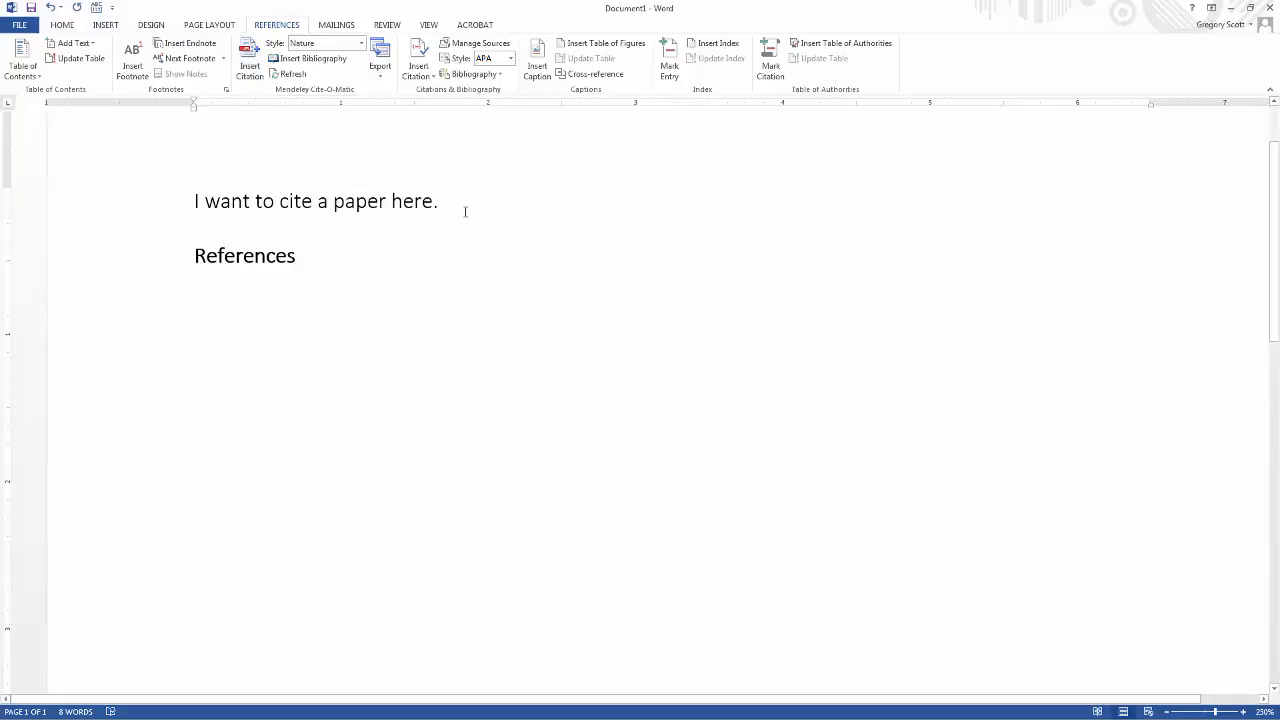
pyautogui.click(250, 75)
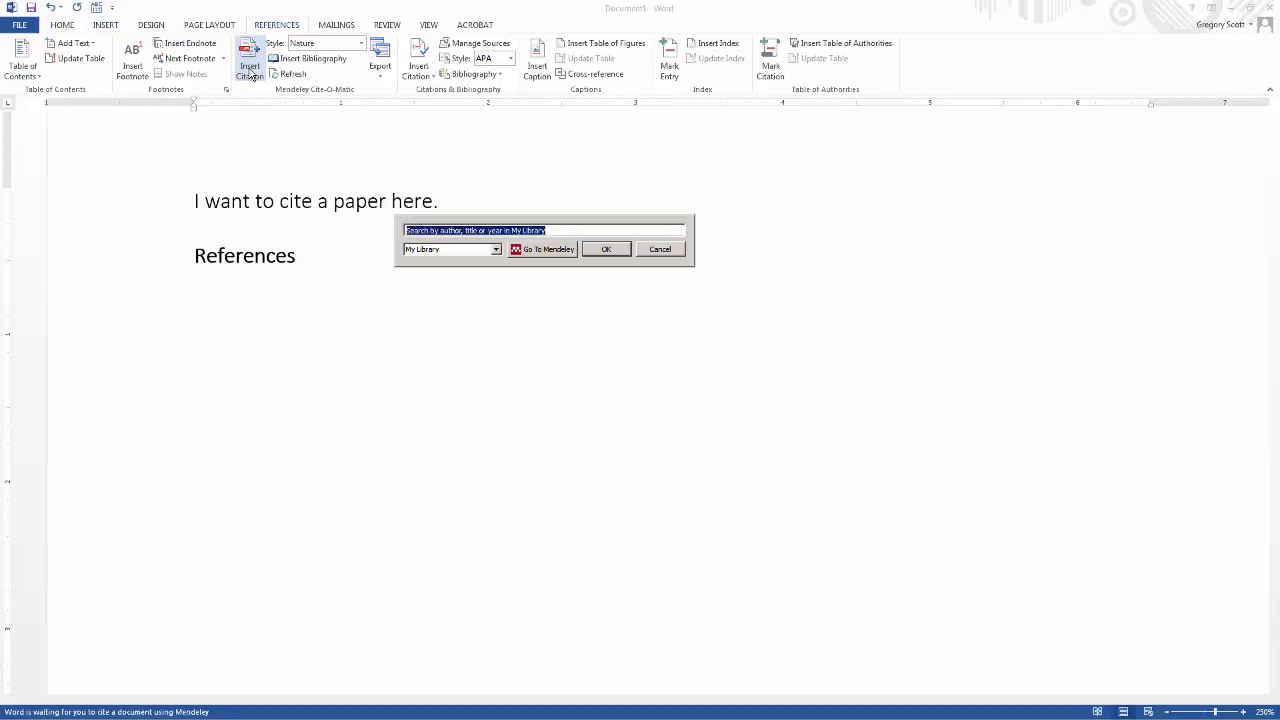
# Try searching My Library for "carbap" and "go", clearing the search after each term.
pyautogui.write('carba')
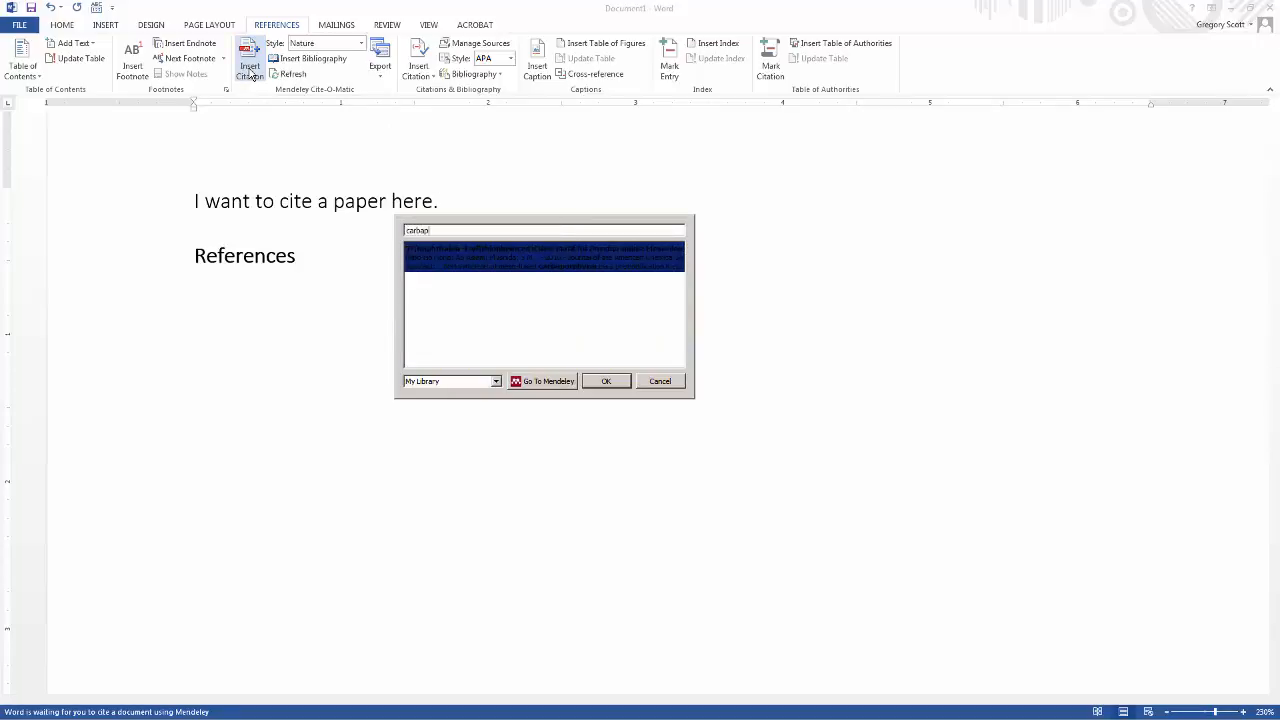
pyautogui.write('p')
pyautogui.press('BackSpace')
pyautogui.press('BackSpace')
pyautogui.press('BackSpace')
pyautogui.press('BackSpace')
pyautogui.press('BackSpace')
pyautogui.press('BackSpace')
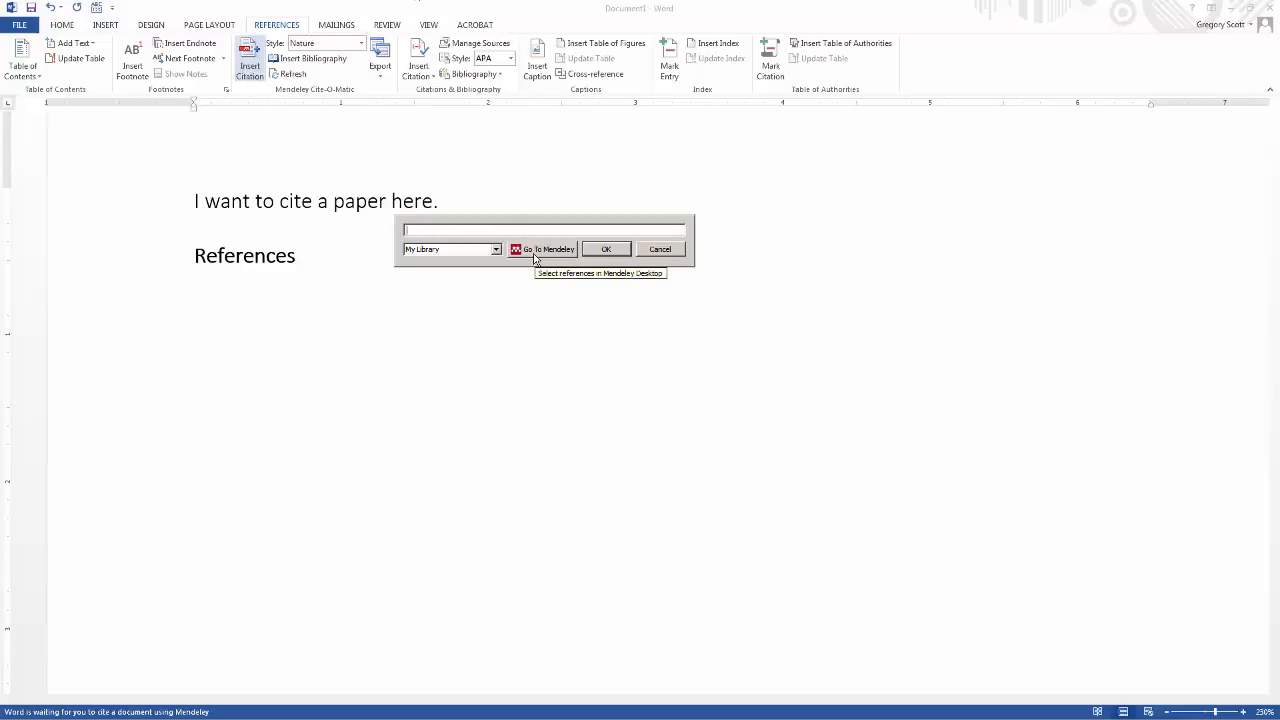
pyautogui.write('gol')
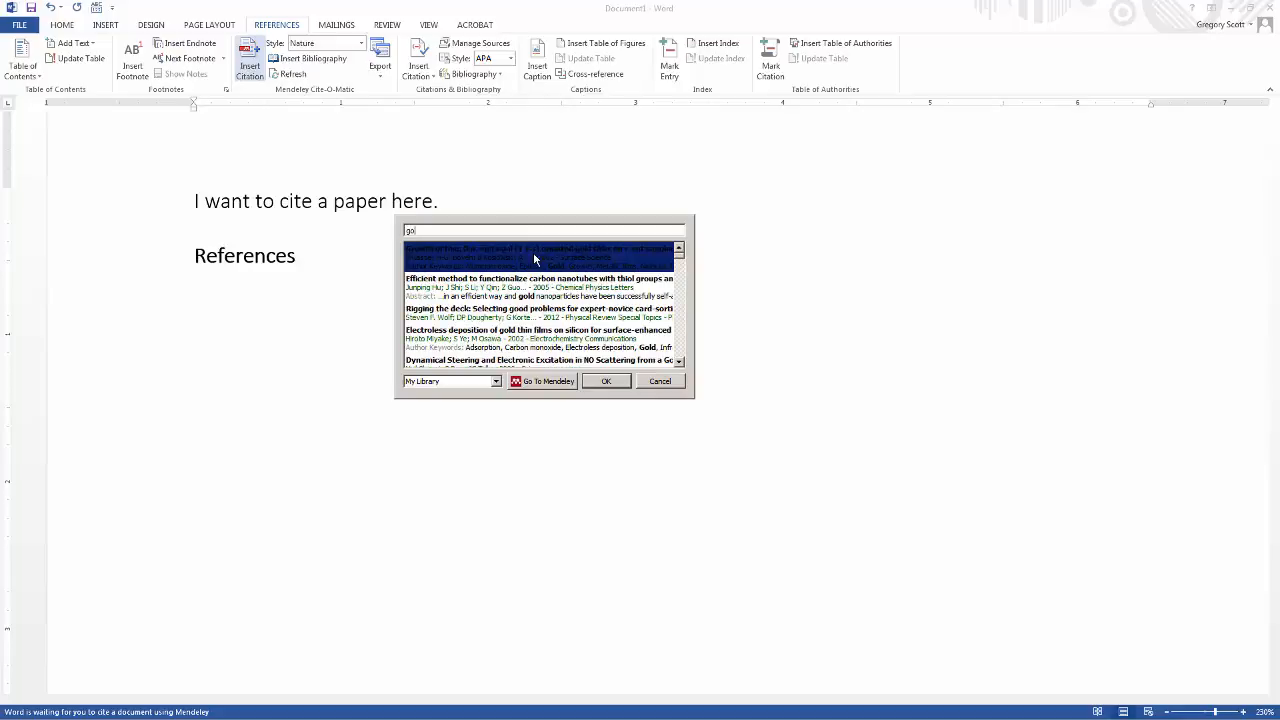
pyautogui.press('BackSpace')
pyautogui.press('BackSpace')
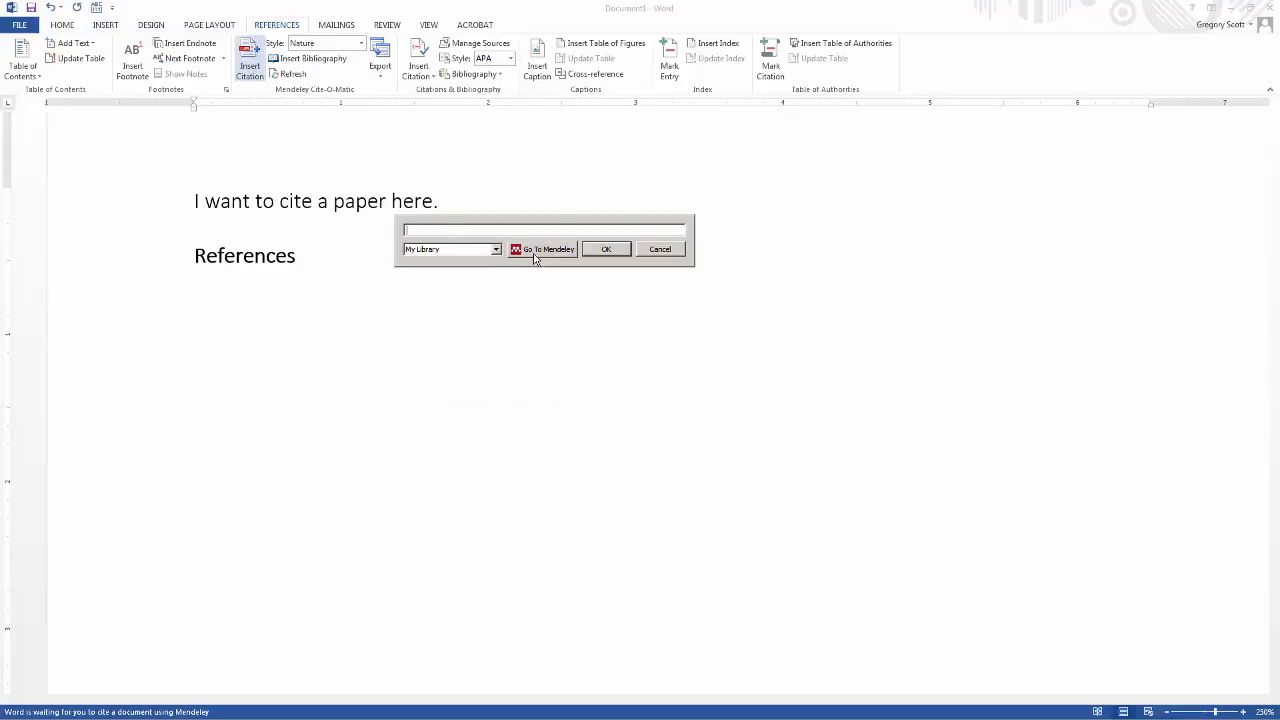
# Cite the recently added "Meso-Fused Carbaporphyrin" article from Mendeley at the end of the sentence and insert the bibliography below the References heading.
pyautogui.click(535, 252)
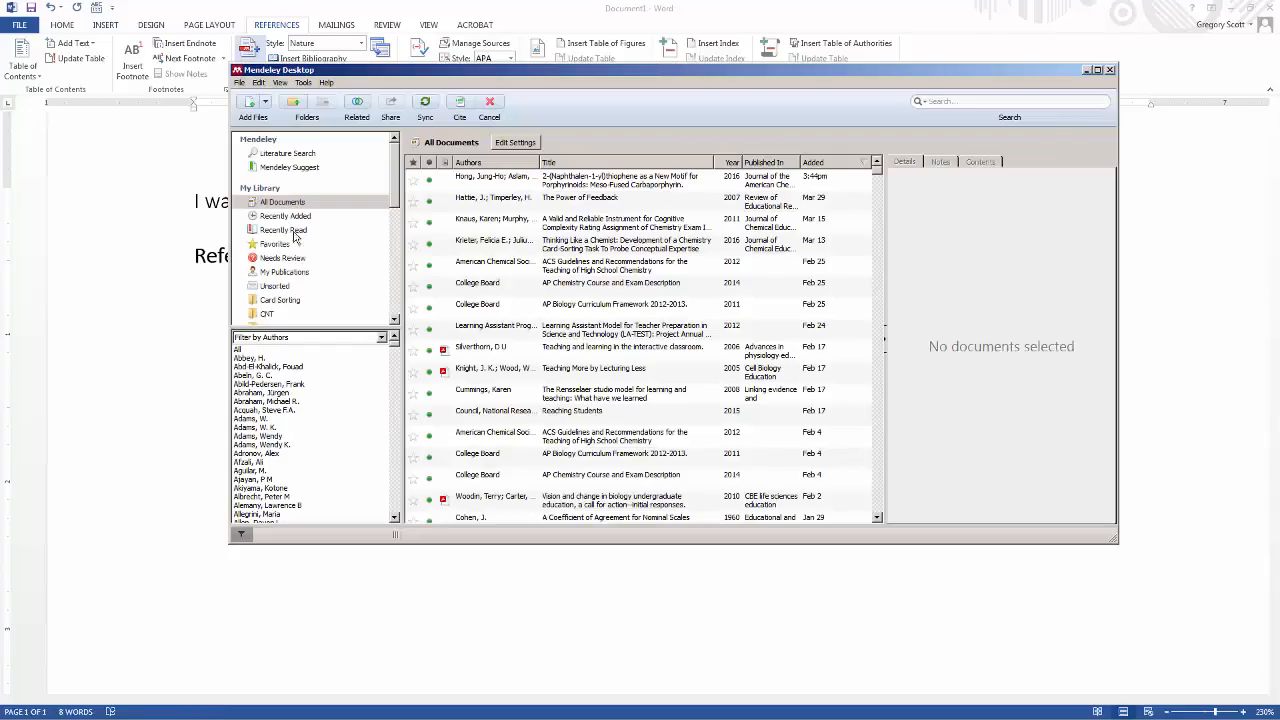
pyautogui.click(286, 216)
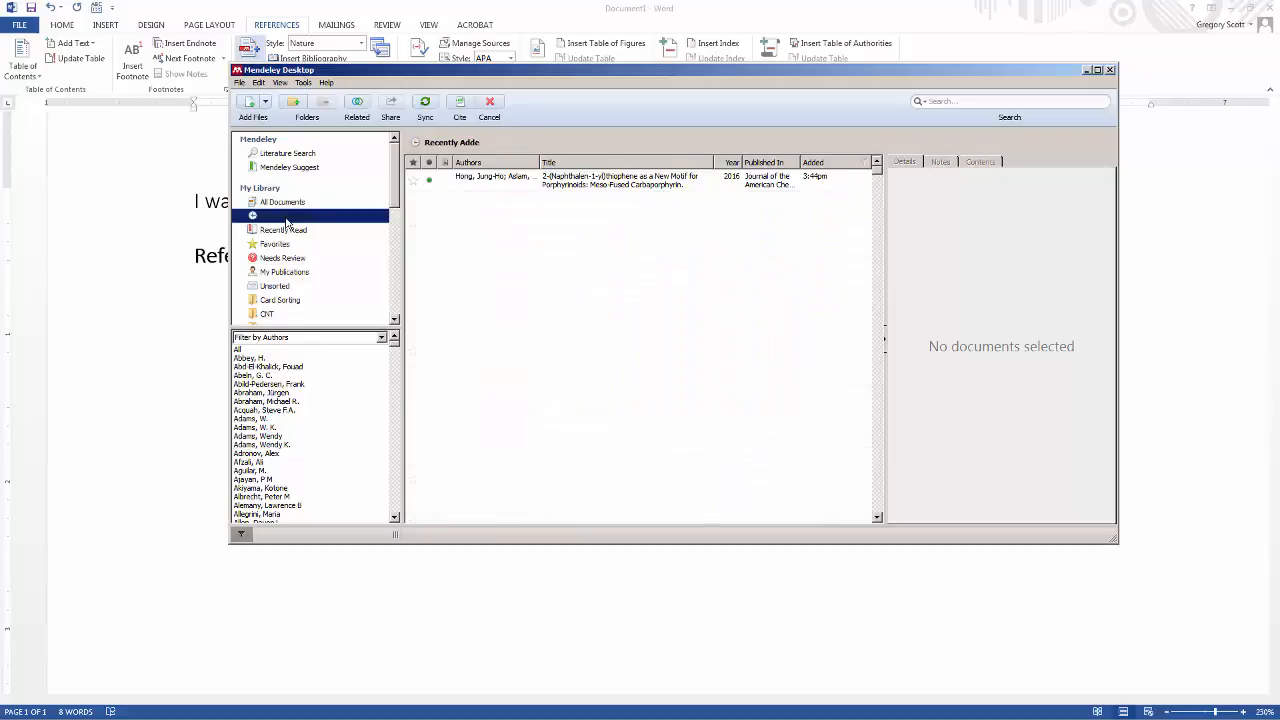
pyautogui.click(635, 185)
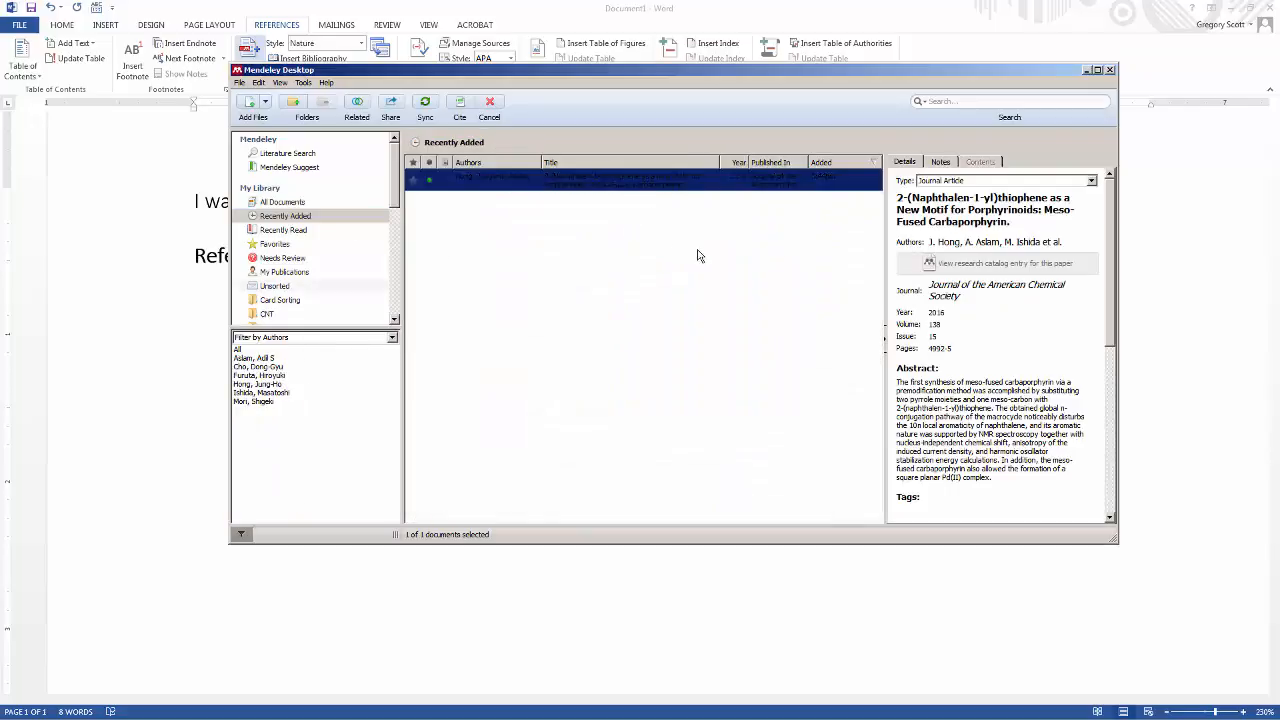
pyautogui.click(463, 102)
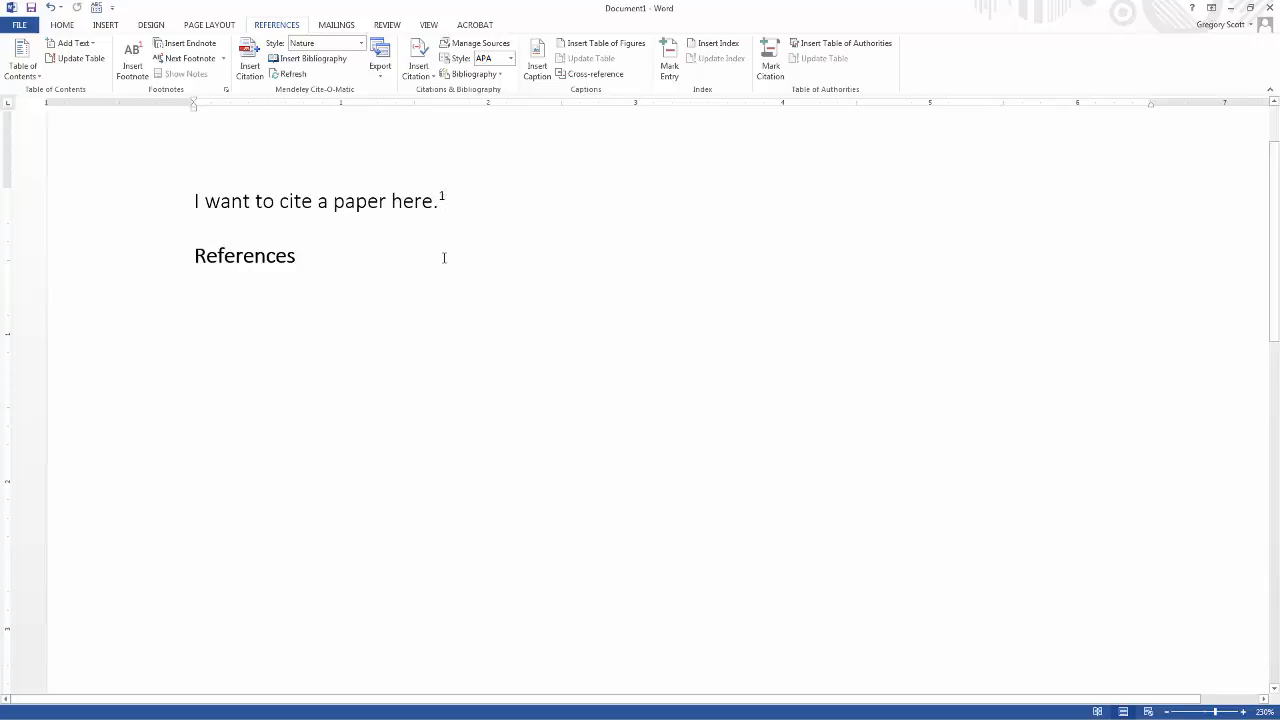
pyautogui.click(408, 282)
pyautogui.click(312, 58)
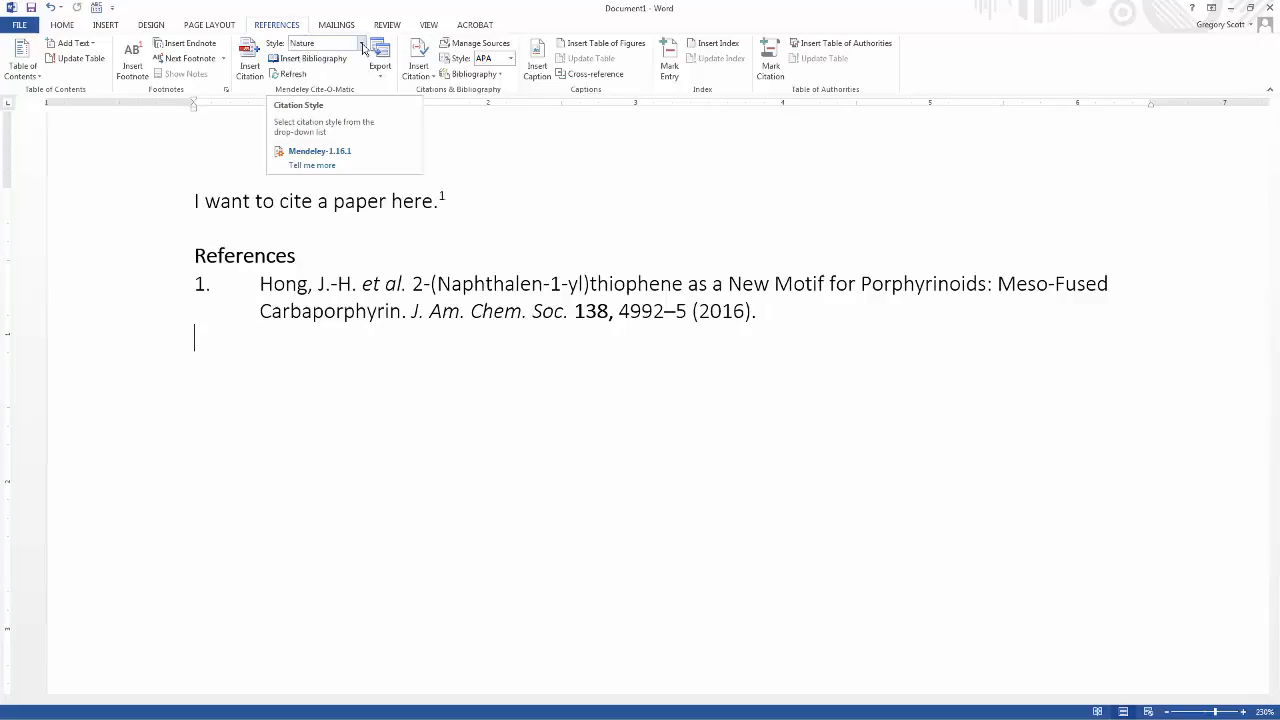
# Find the installed citation styles matching "modern" and apply Modern Language Association 7th edition to the document.
pyautogui.click(361, 44)
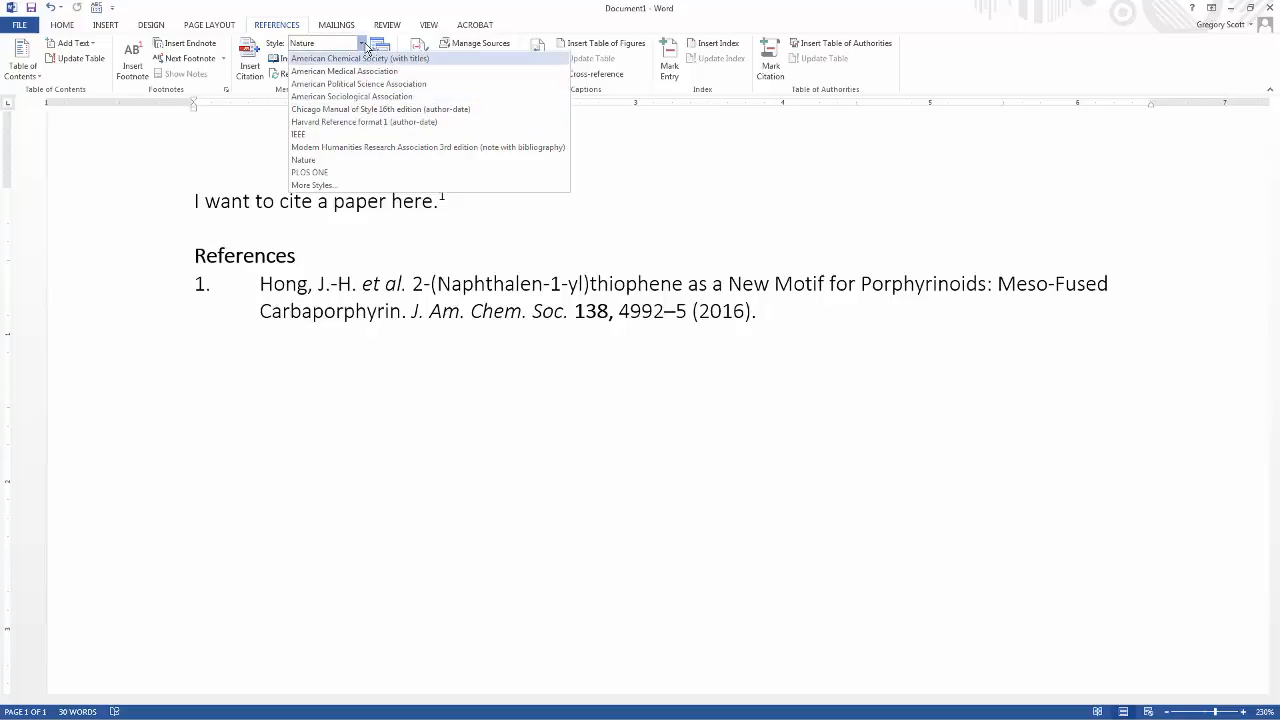
pyautogui.click(345, 187)
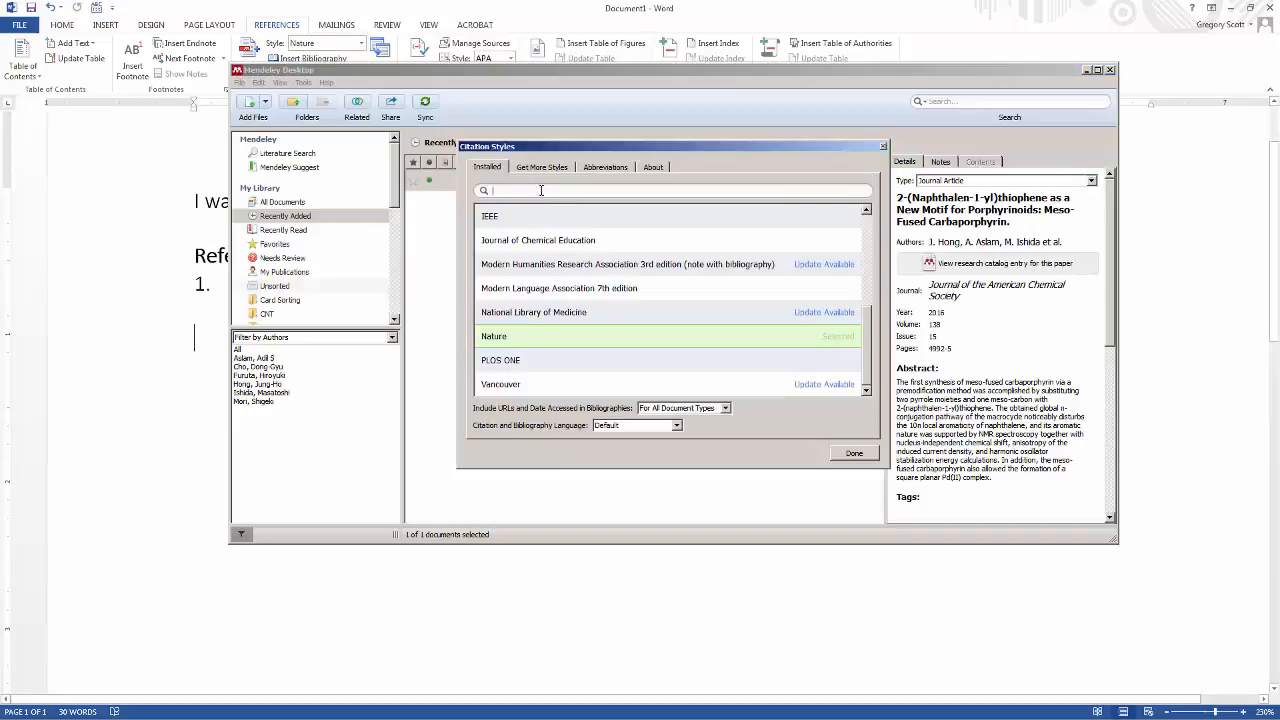
pyautogui.write('modern')
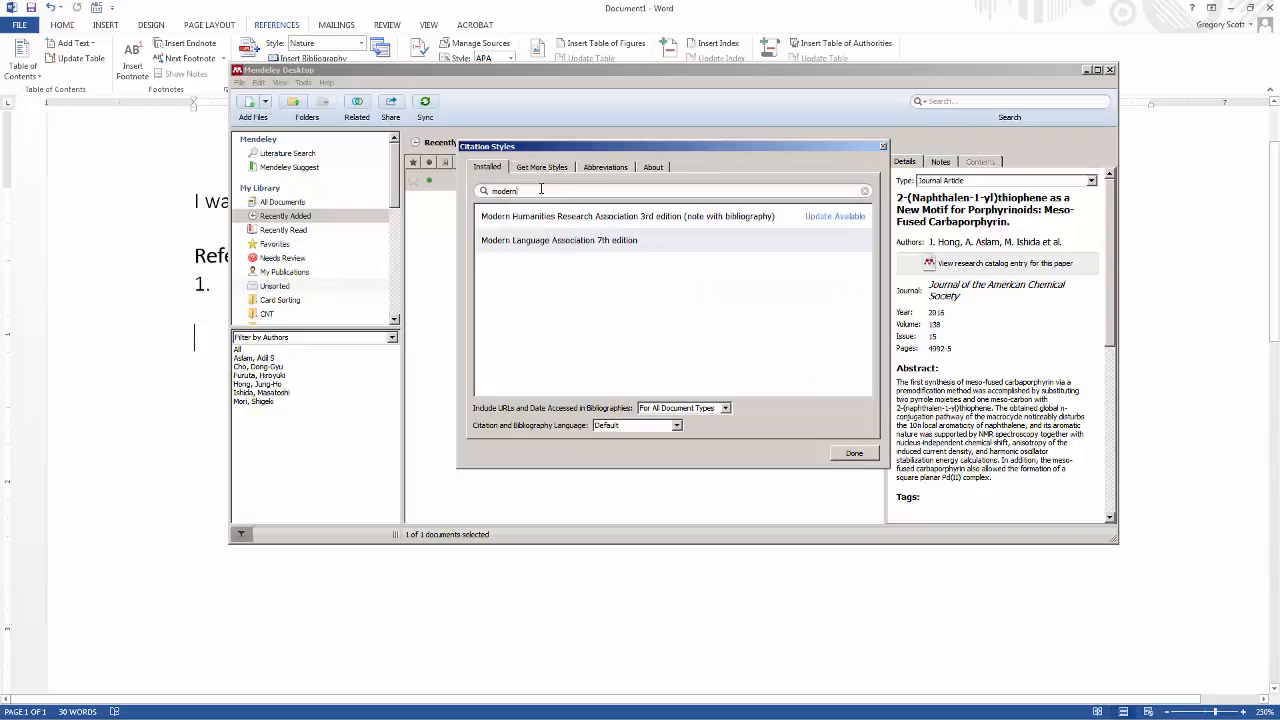
pyautogui.click(559, 241)
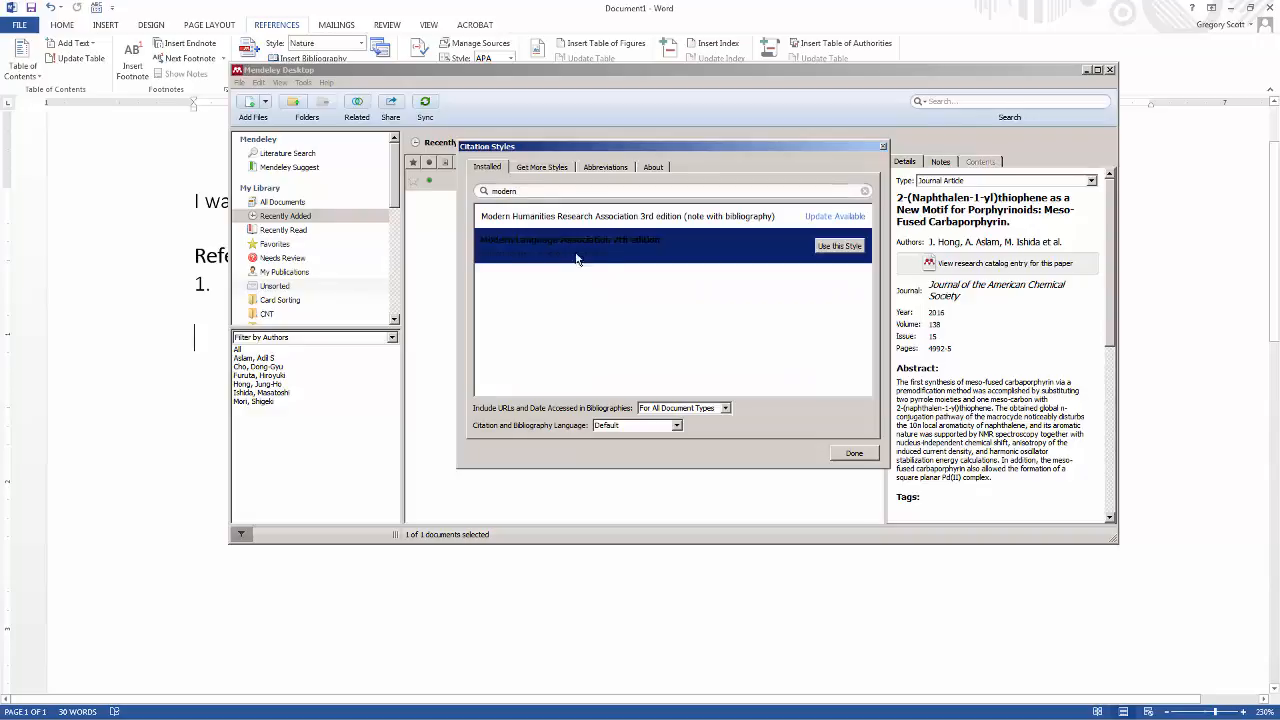
pyautogui.click(842, 247)
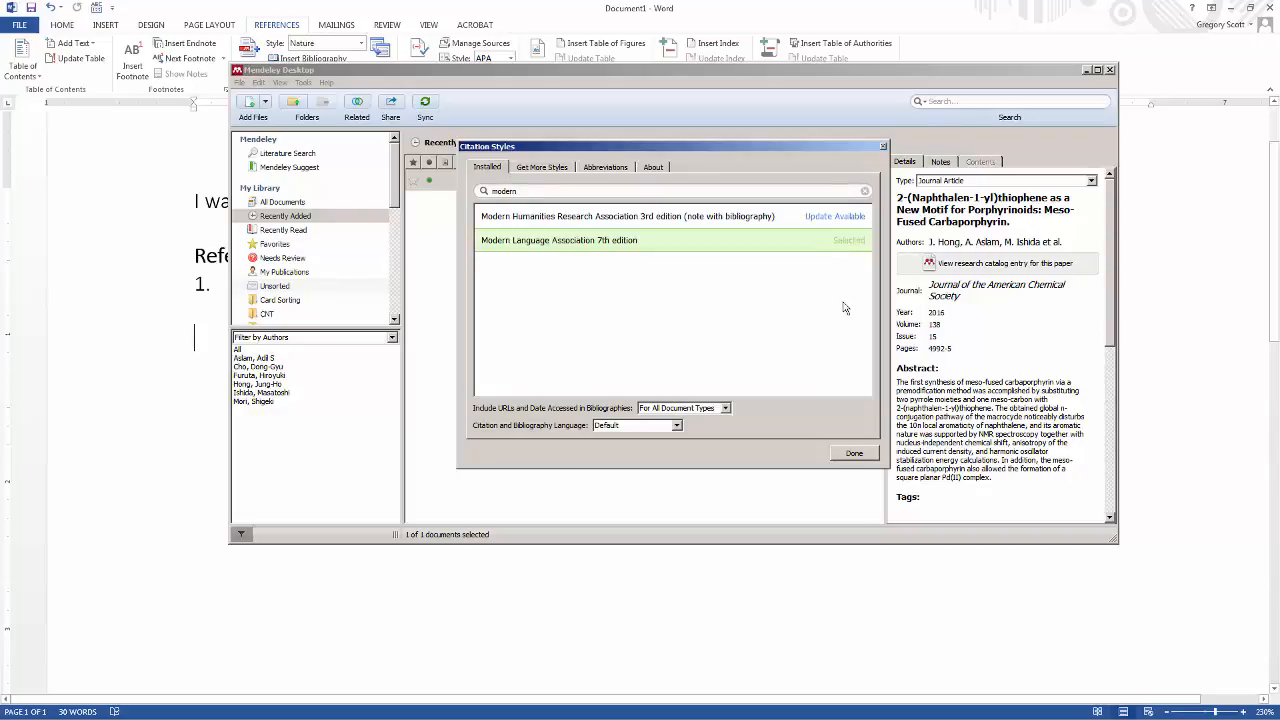
pyautogui.click(853, 453)
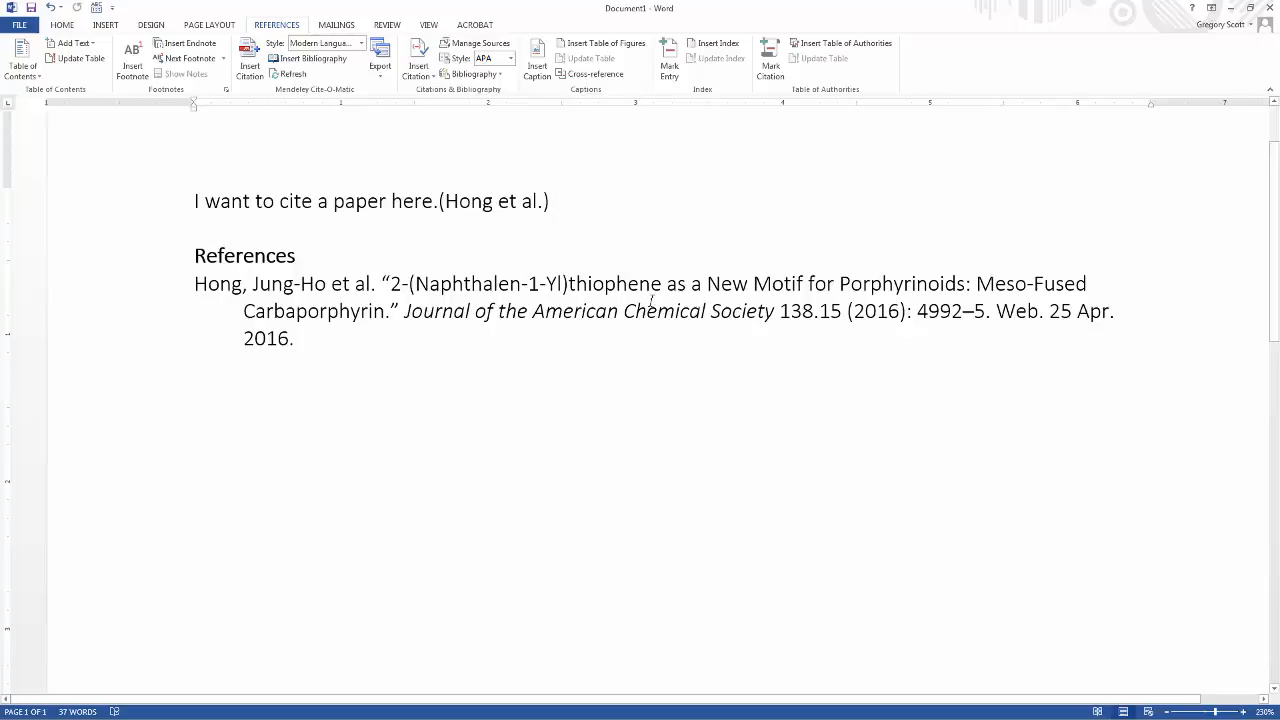
# Apply the American Chemical Society (with titles) citation style, try IEEE, and return to American Chemical Society (with titles).
pyautogui.click(361, 43)
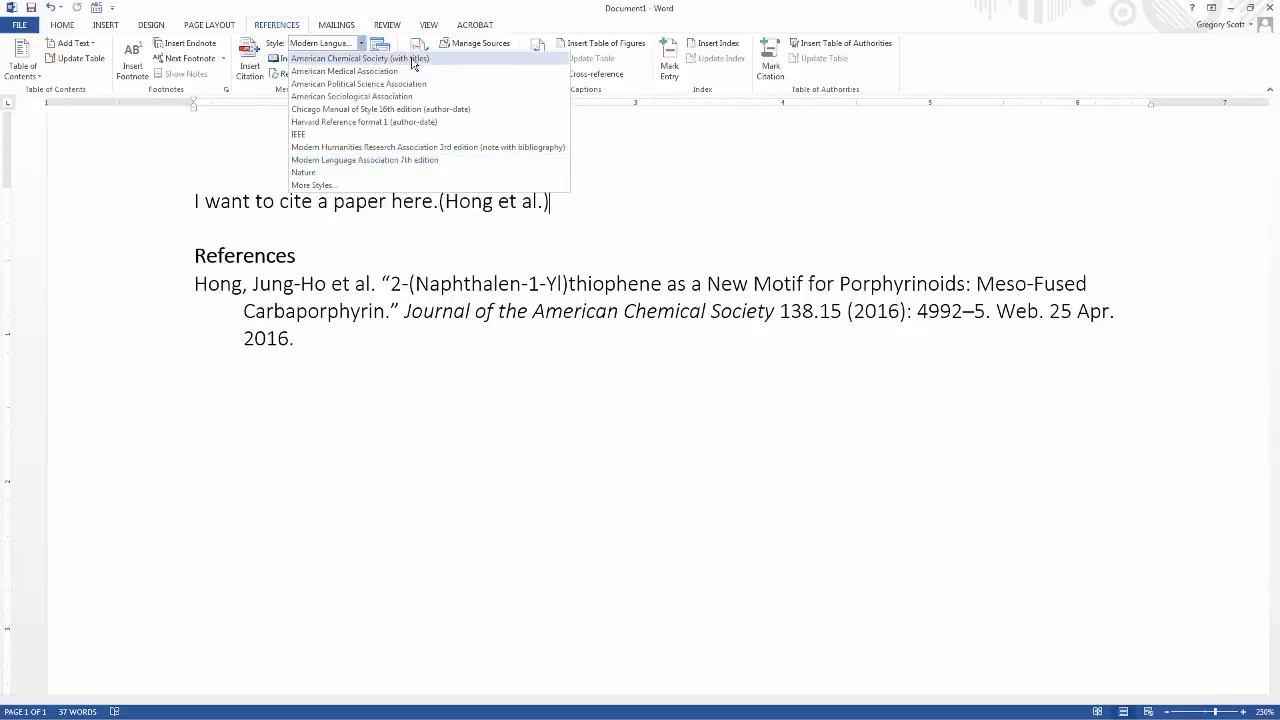
pyautogui.click(431, 60)
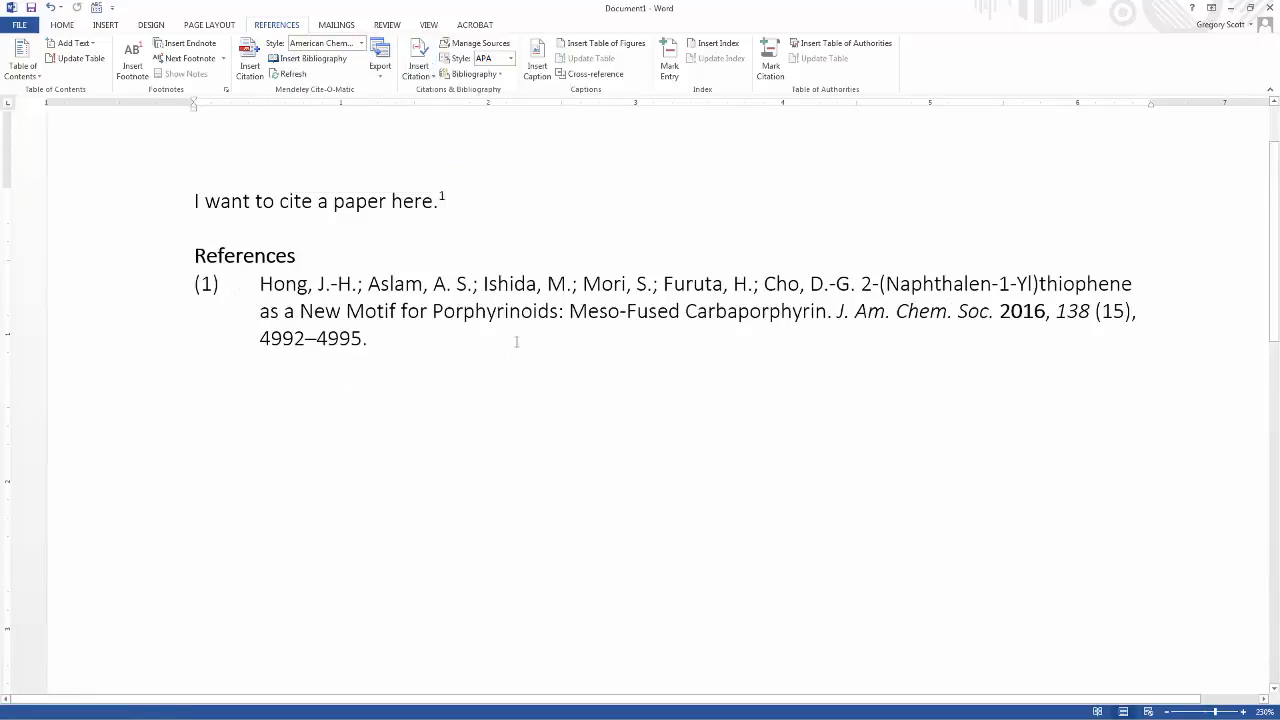
pyautogui.click(362, 44)
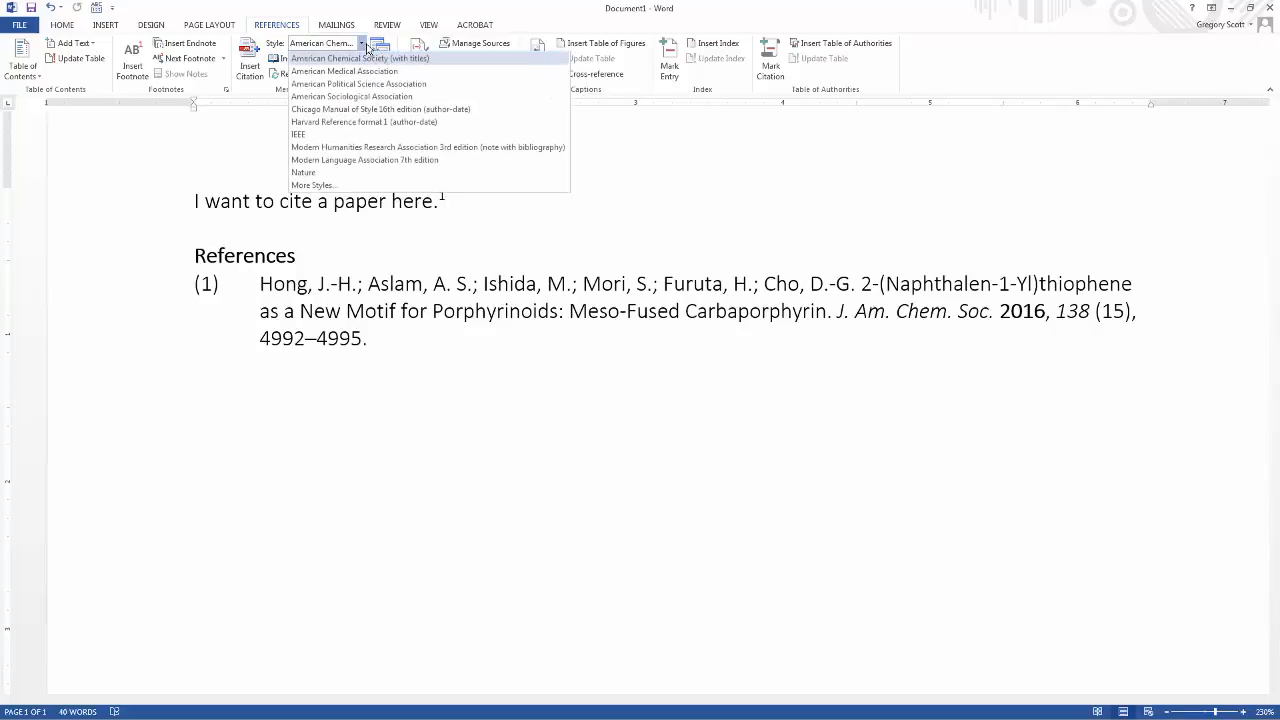
pyautogui.click(366, 134)
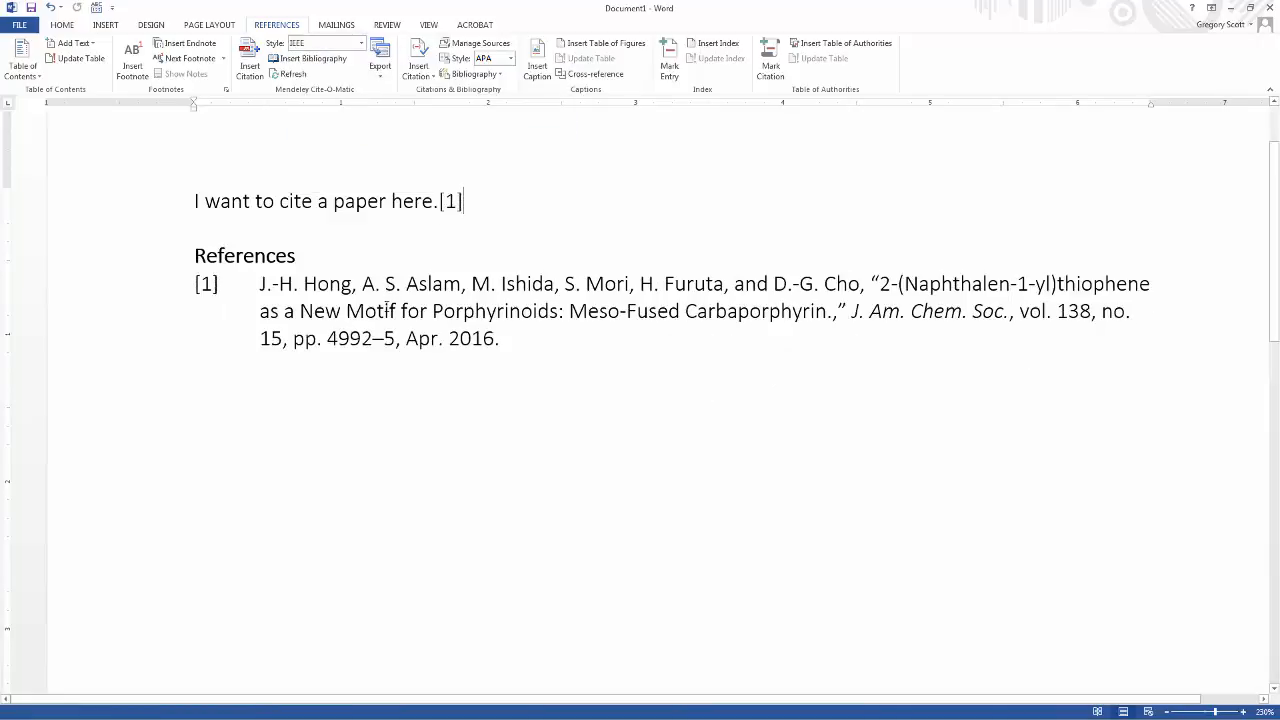
pyautogui.click(361, 43)
pyautogui.click(361, 60)
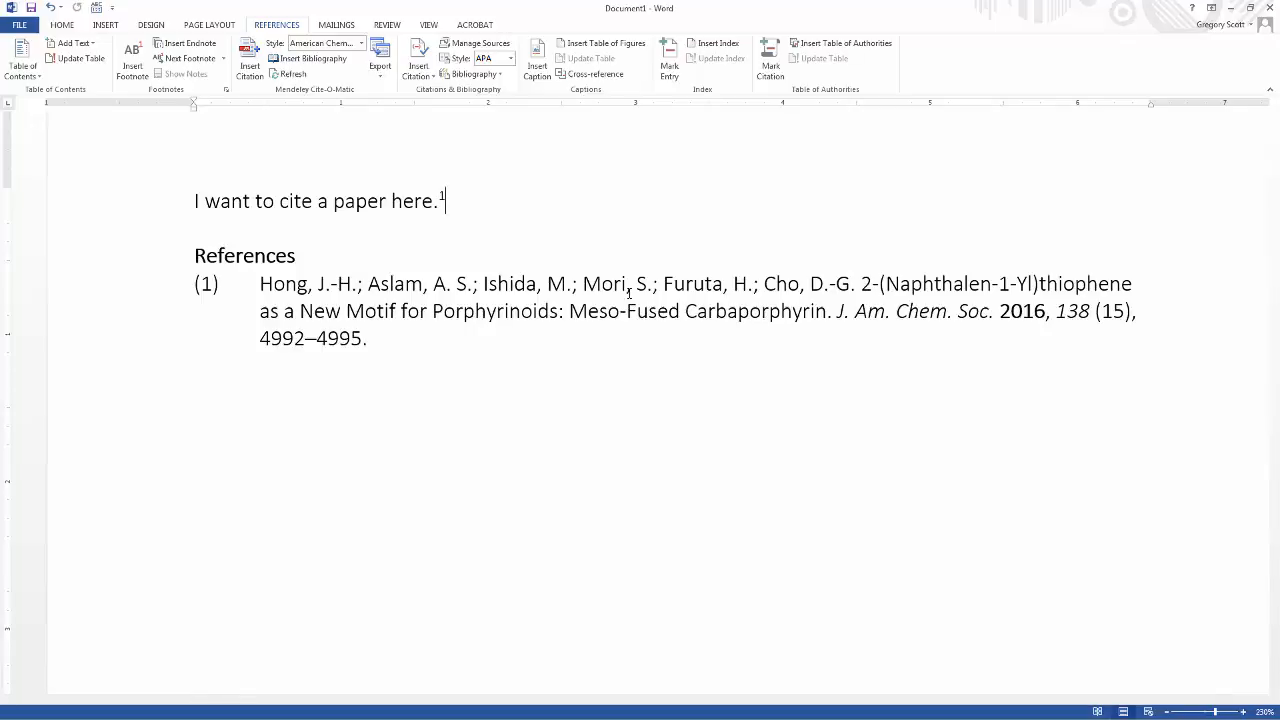
# Add the line "Insert another citation here above that one." above the existing cited sentence.
pyautogui.press('Home')
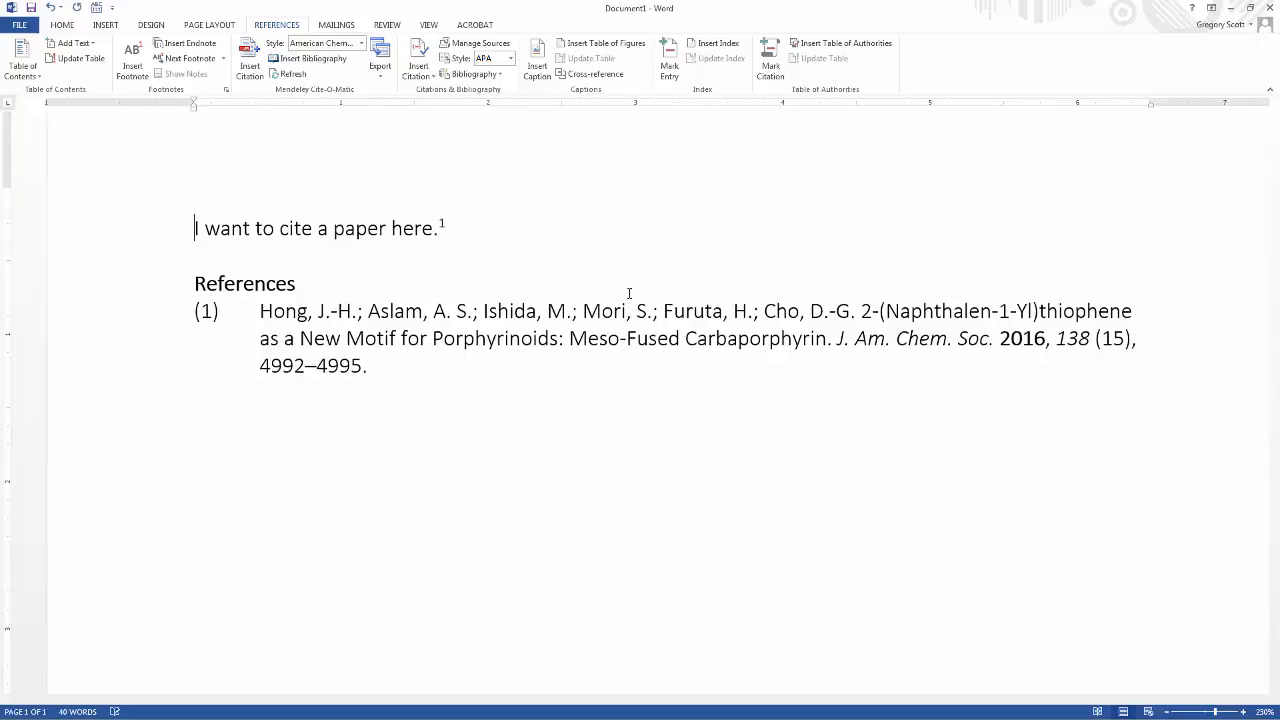
pyautogui.press('Return')
pyautogui.press('Up')
pyautogui.write('Insert another citation here above that one.')
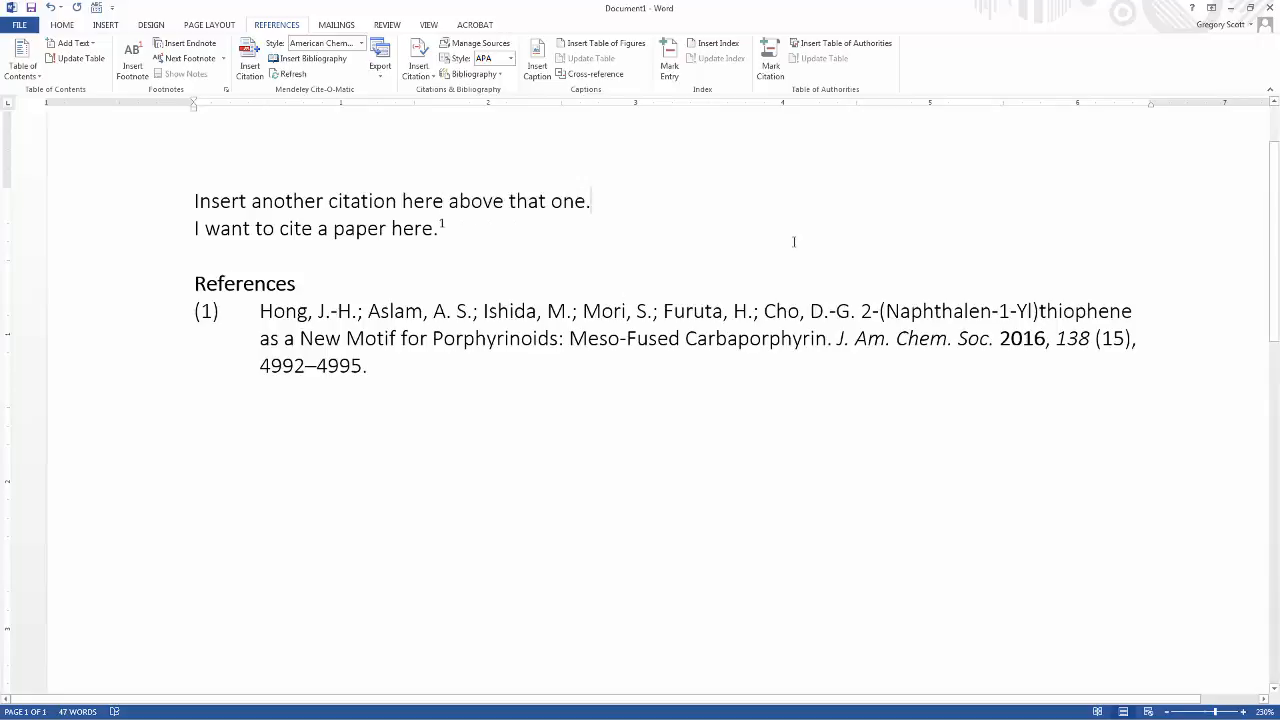
# Cite "The Power of Feedback" and "A Valid and Reliable Instrument for Cognitive Complexity Rating" together from All Documents at the end of the new line.
pyautogui.click(250, 62)
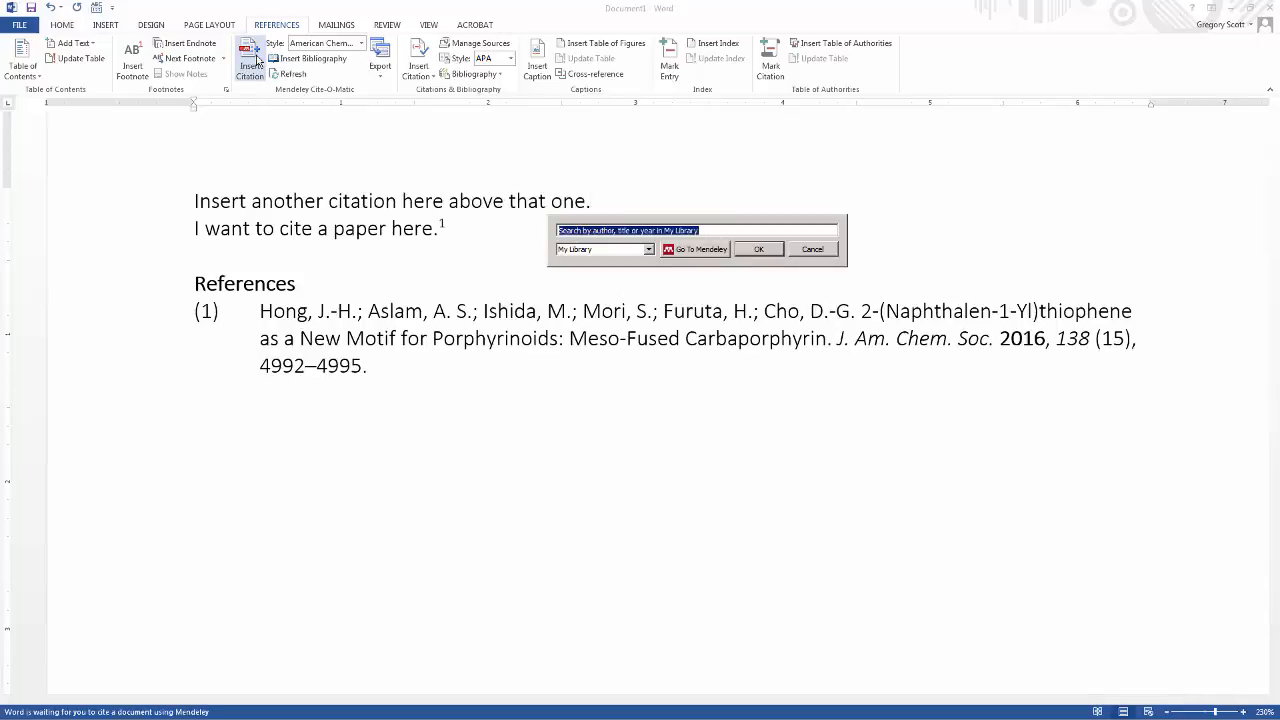
pyautogui.click(709, 250)
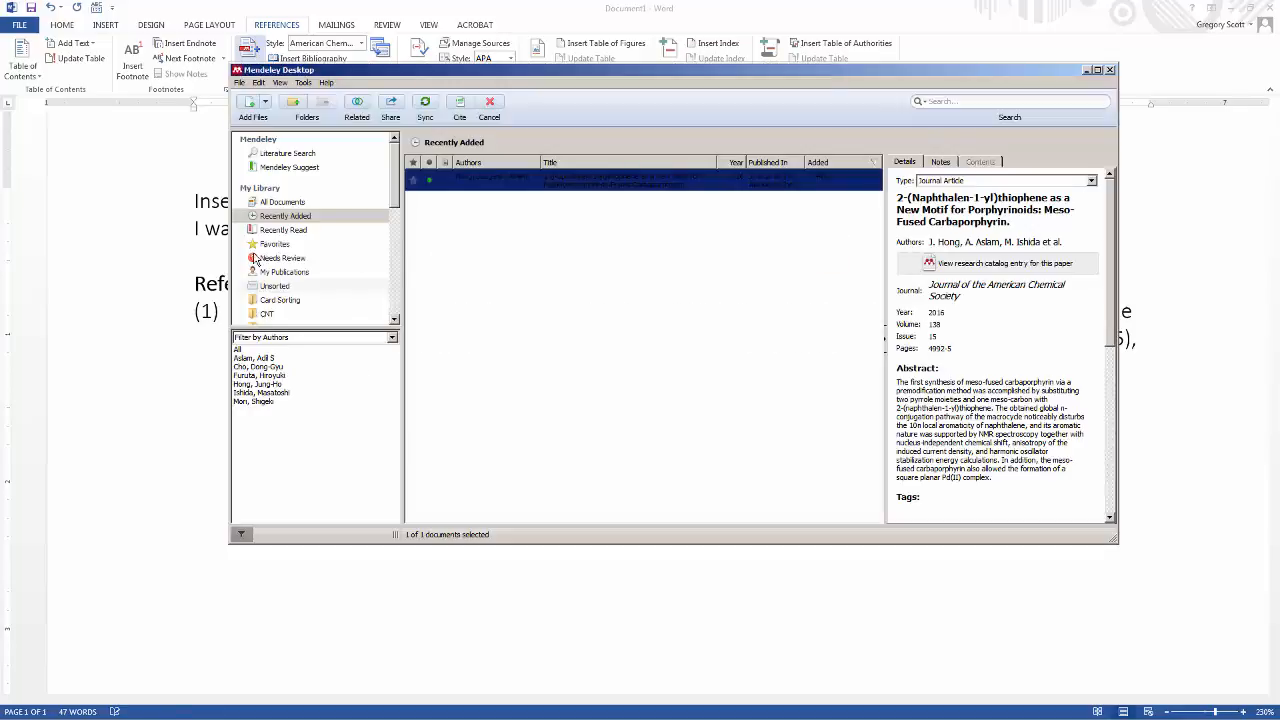
pyautogui.click(272, 202)
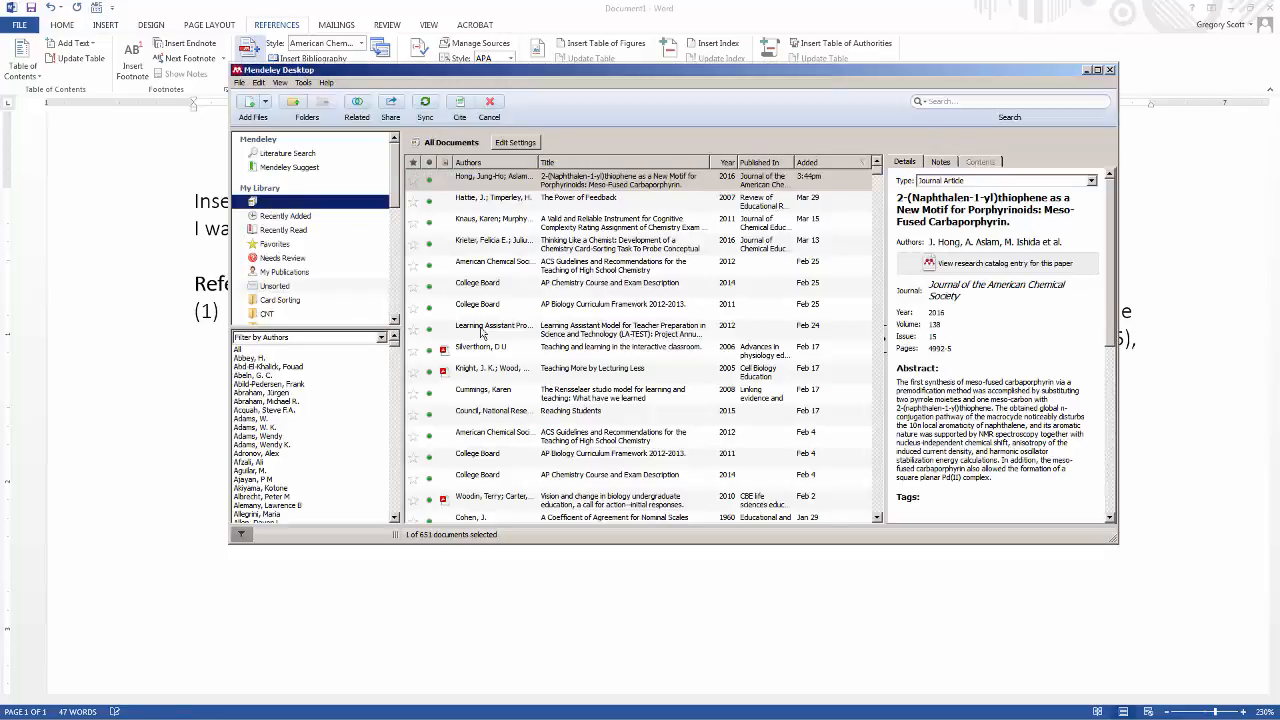
pyautogui.click(574, 208)
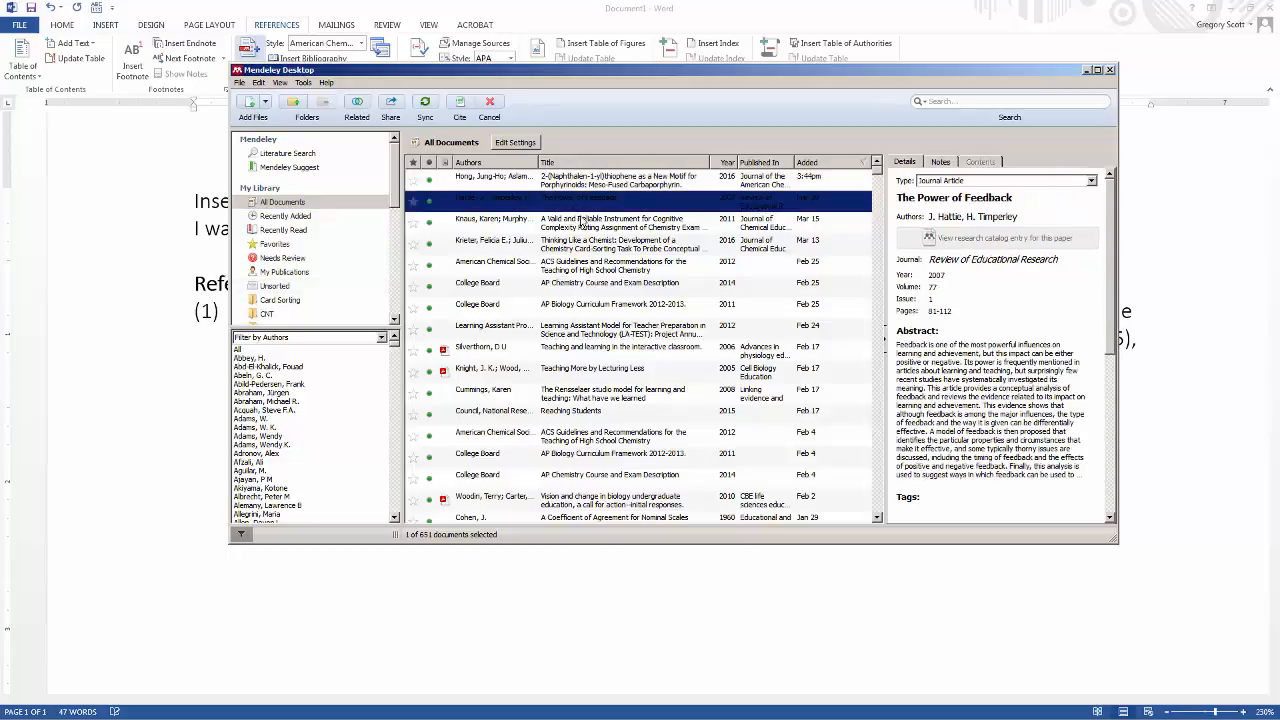
pyautogui.keyDown('ctrl'); pyautogui.click(589, 228); pyautogui.keyUp('ctrl')
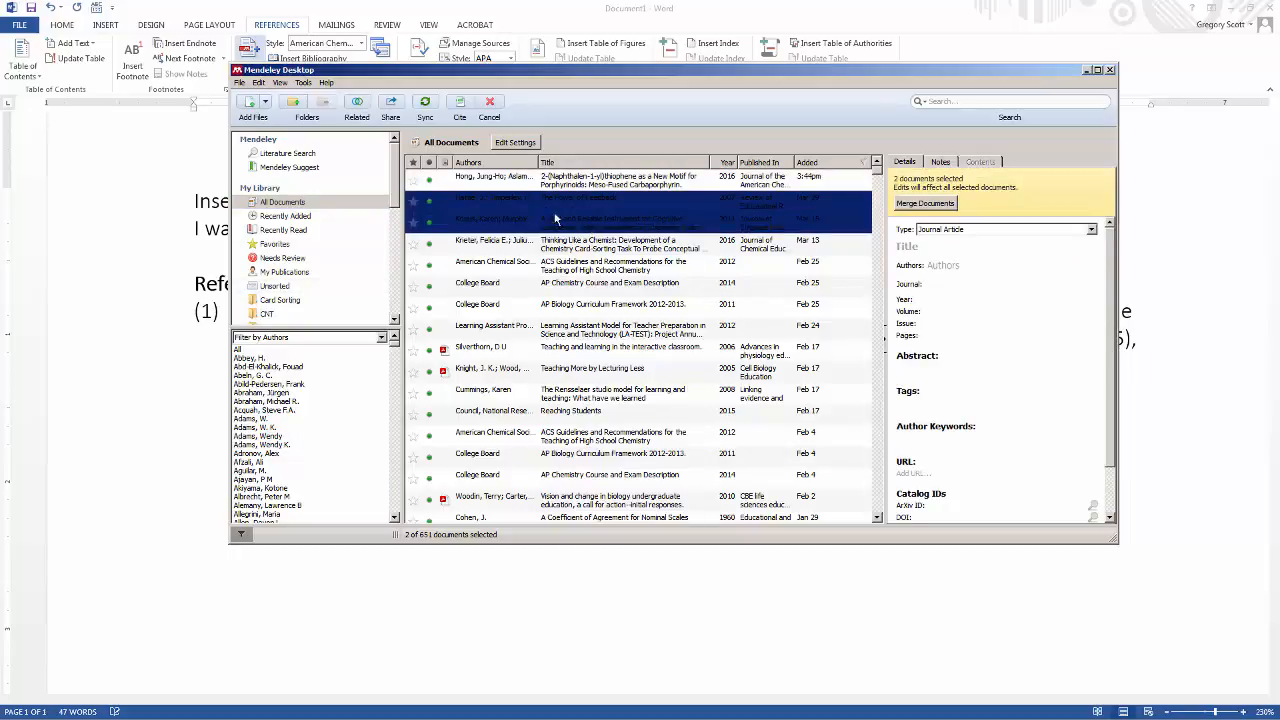
pyautogui.click(459, 104)
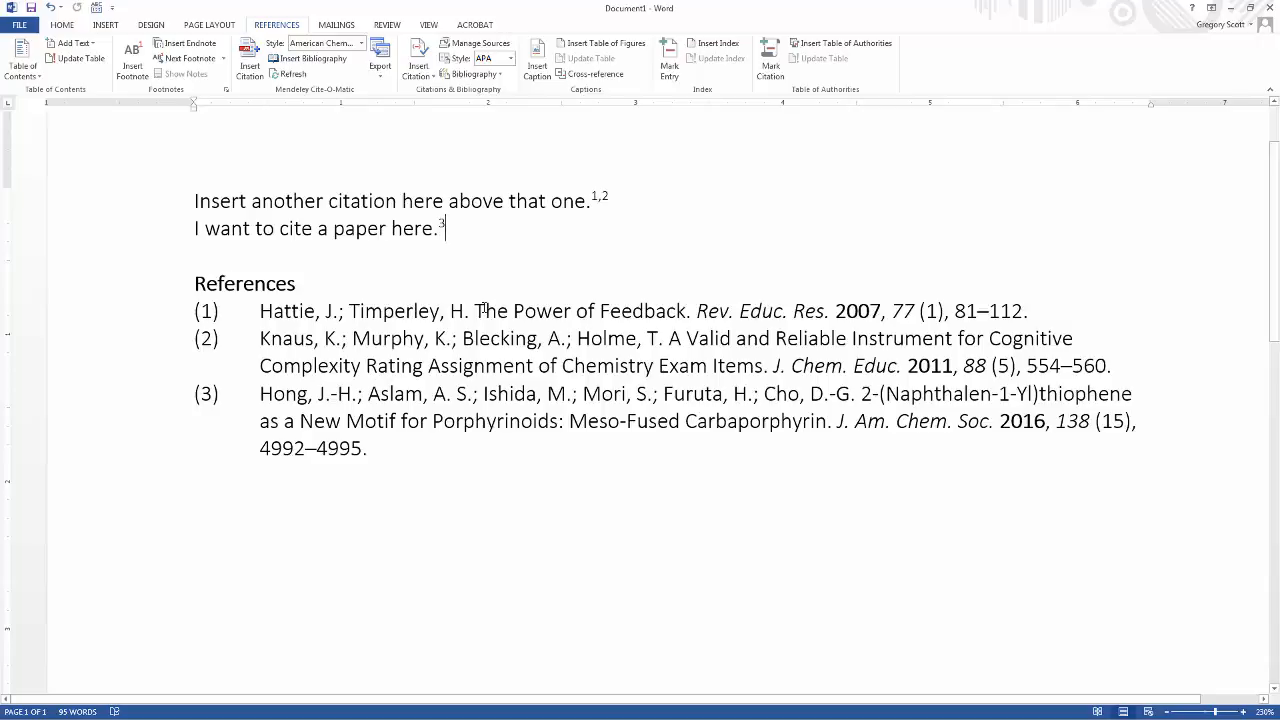
# Move the sentence "I want to cite a paper here." with its citation above the other line and refresh the Mendeley citations.
pyautogui.moveTo(455, 228); pyautogui.dragTo(179, 224)
pyautogui.hotkey('ctrl', 'c')
pyautogui.press('BackSpace')
pyautogui.click(195, 158)
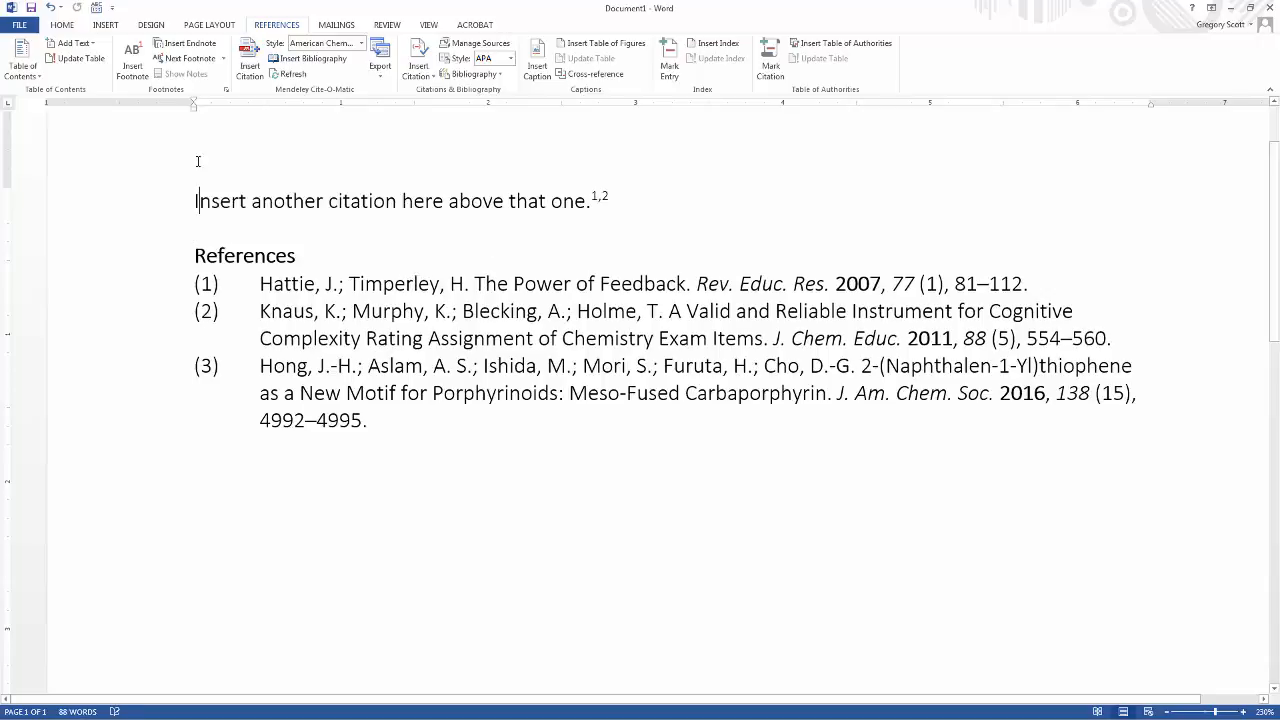
pyautogui.press('Return')
pyautogui.hotkey('ctrl', 'v')
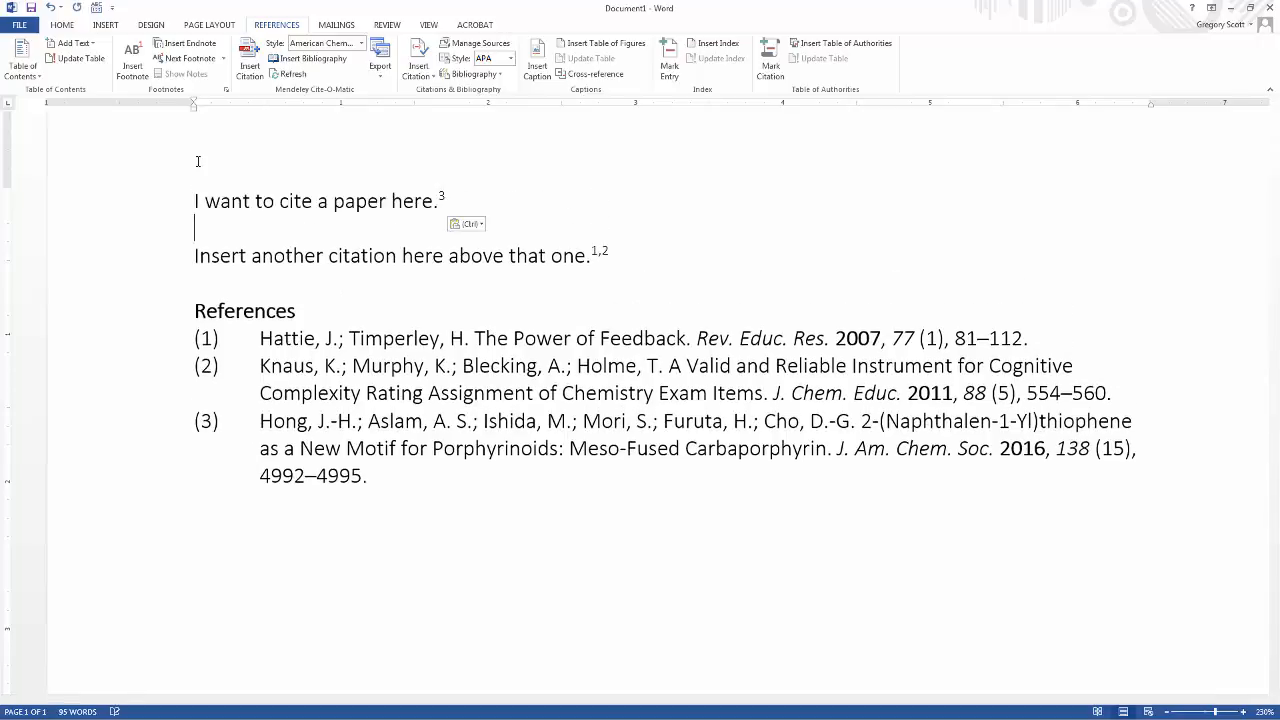
pyautogui.click(288, 74)
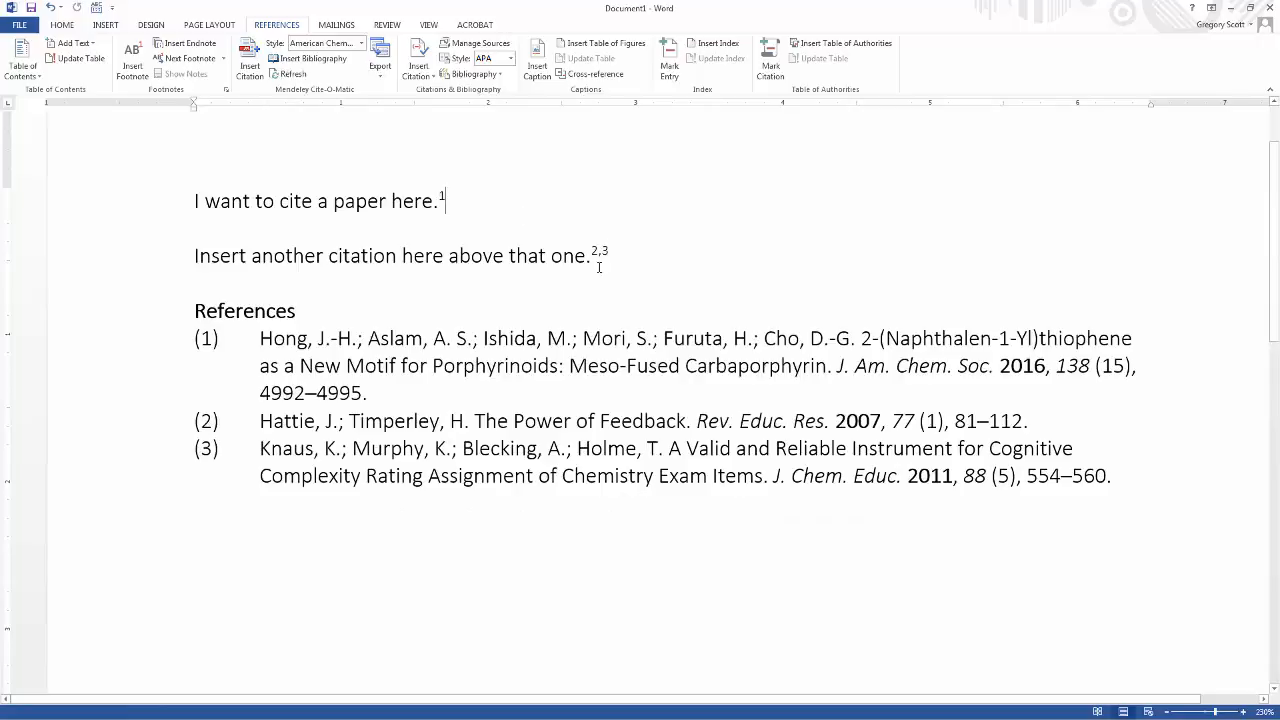